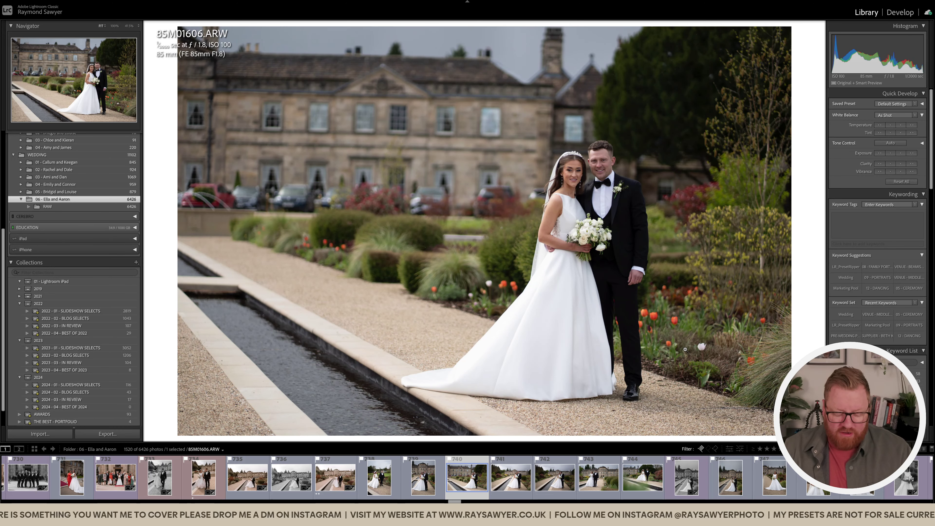
Step: Straighten the wedding photo to an angle of -1.24 and reposition the image within the crop
{"action": "key", "text": "r"}
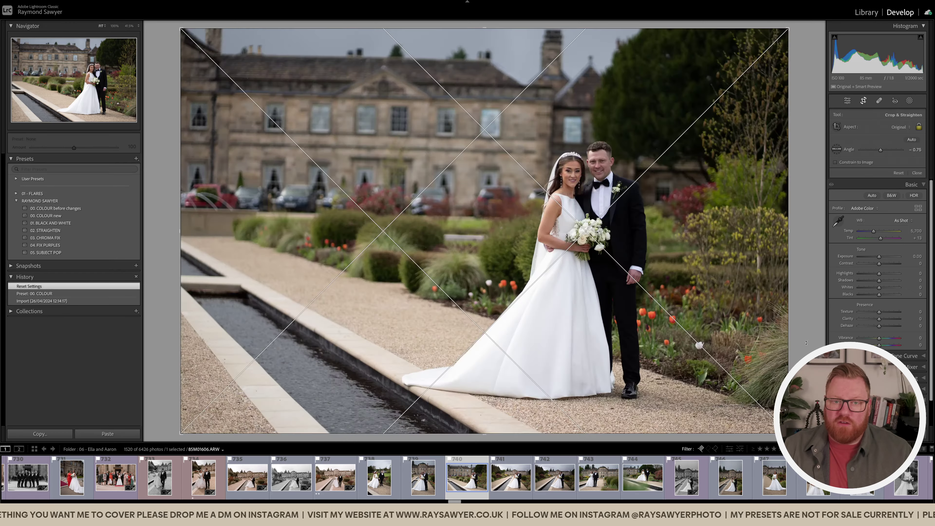
{"action": "left_click_drag", "start_coordinate": [805, 344], "coordinate": [807, 338]}
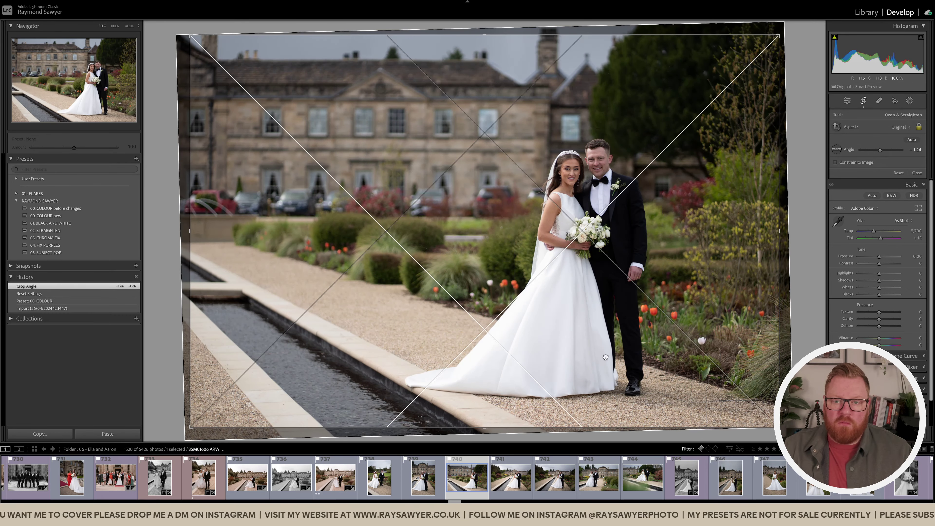
{"action": "left_click_drag", "start_coordinate": [636, 354], "coordinate": [642, 355]}
{"action": "key", "text": "Return"}
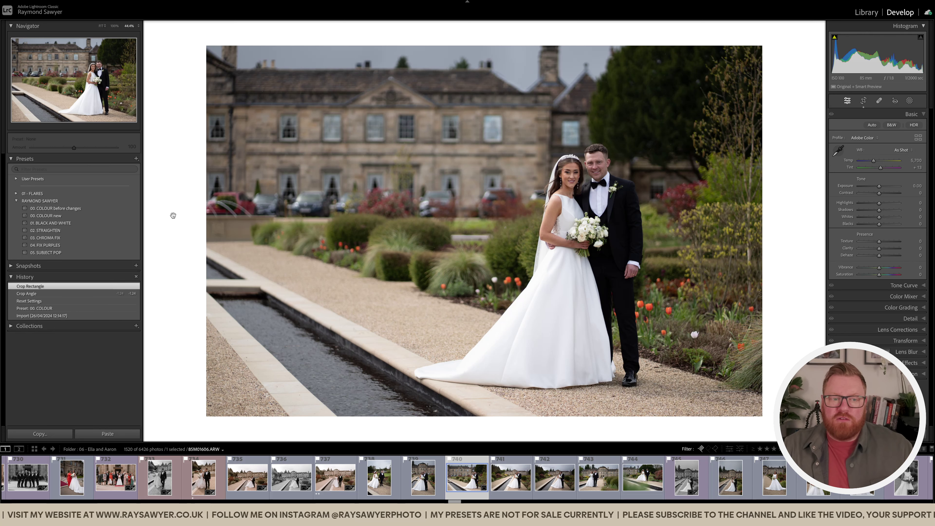
Step: Apply the "00. COLOUR before changes" preset and adjust the white balance to temperature 6,250 and tint +44
{"action": "left_click", "coordinate": [129, 210]}
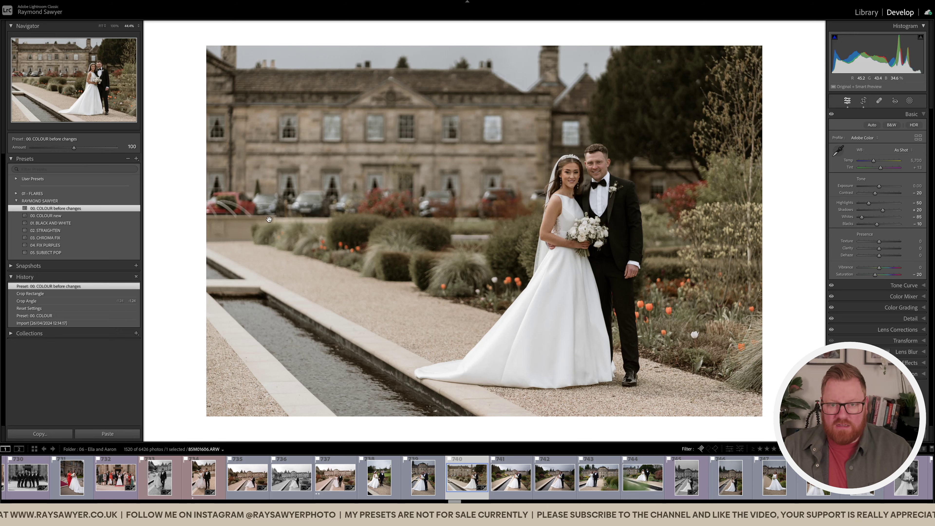
{"action": "key", "text": "e"}
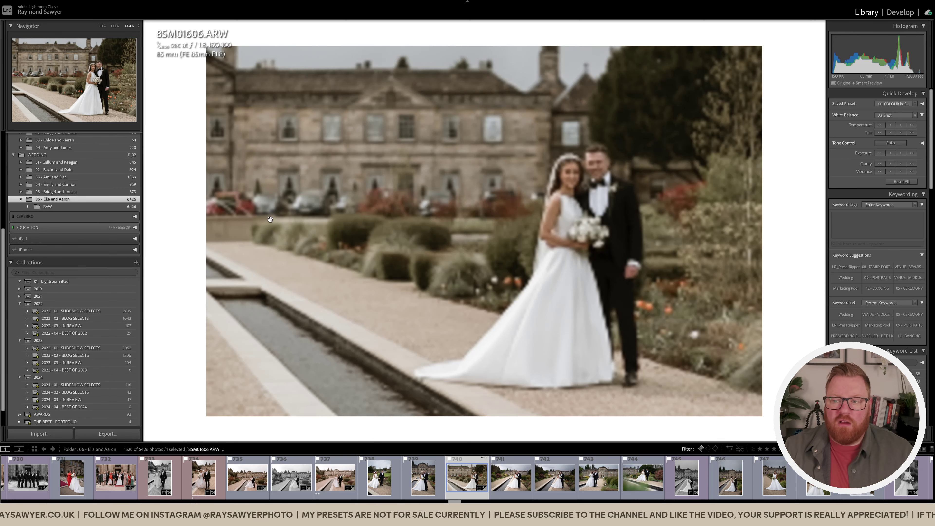
{"action": "left_click", "coordinate": [901, 125]}
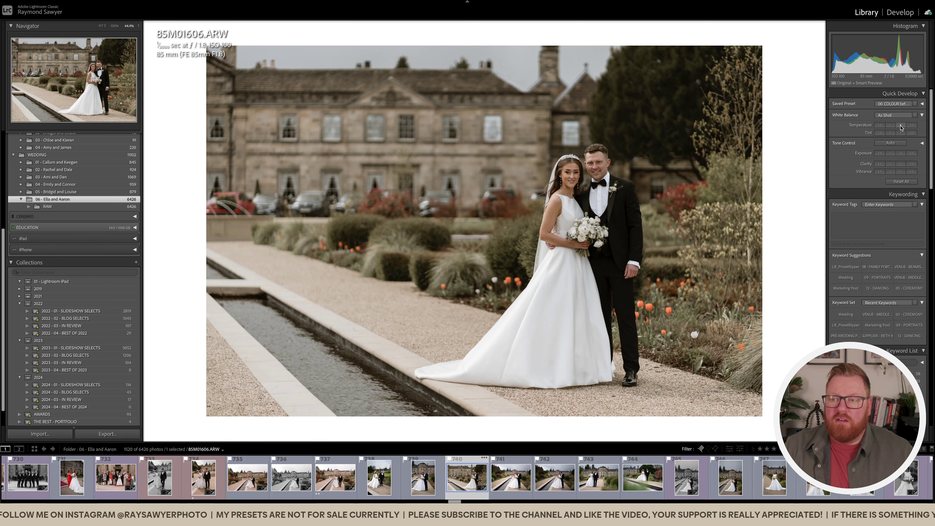
{"action": "left_click", "coordinate": [901, 125]}
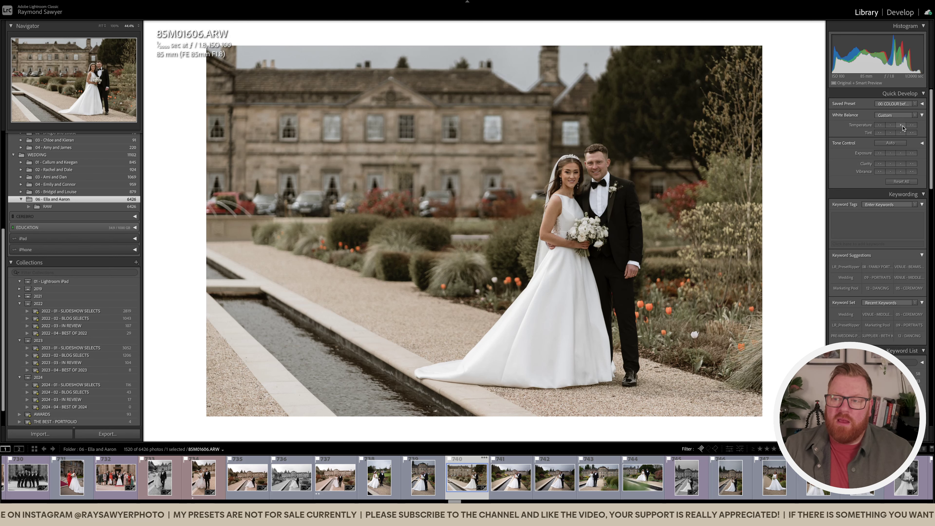
{"action": "left_click", "coordinate": [900, 133]}
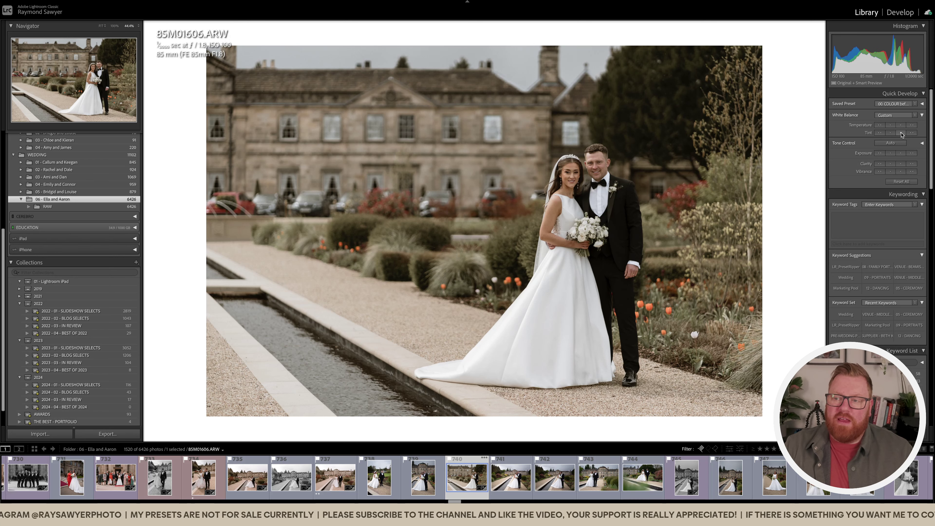
{"action": "left_click", "coordinate": [913, 134]}
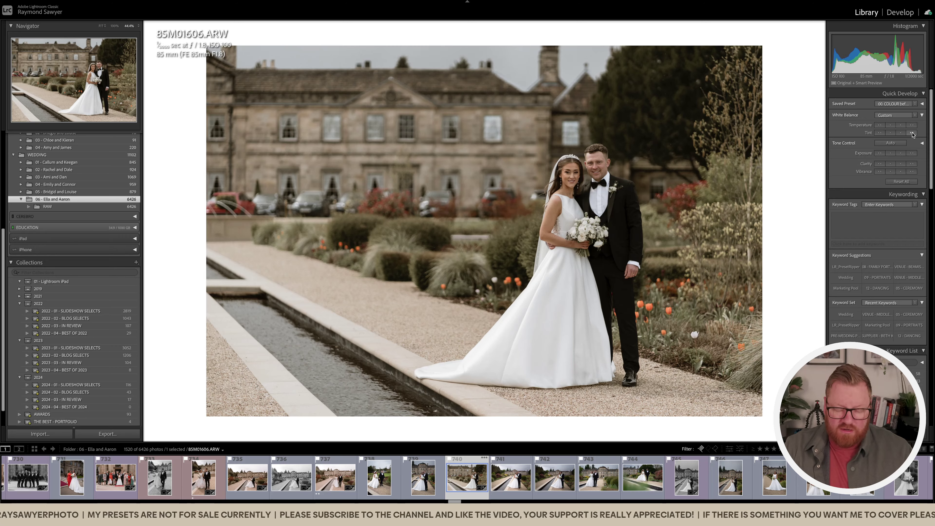
{"action": "key", "text": "d"}
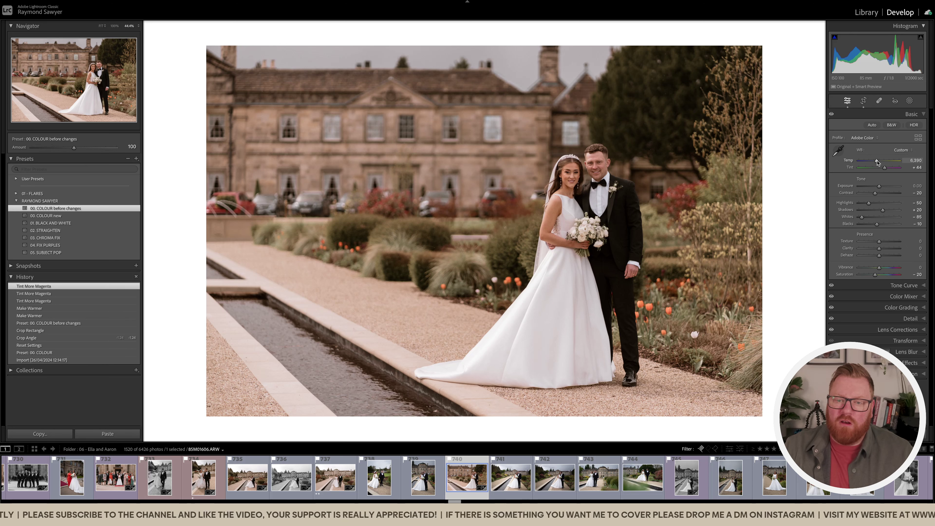
{"action": "left_click_drag", "start_coordinate": [878, 162], "coordinate": [878, 163]}
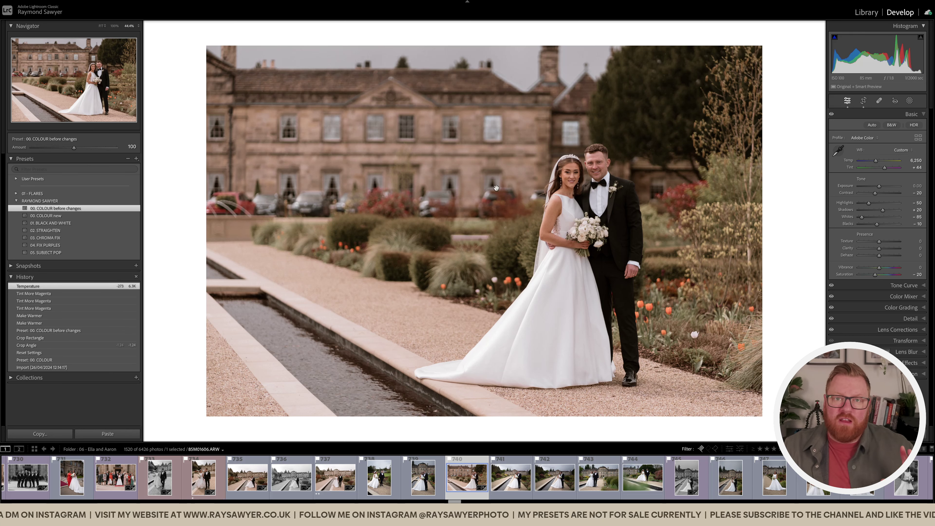
{"action": "left_click", "coordinate": [909, 374]}
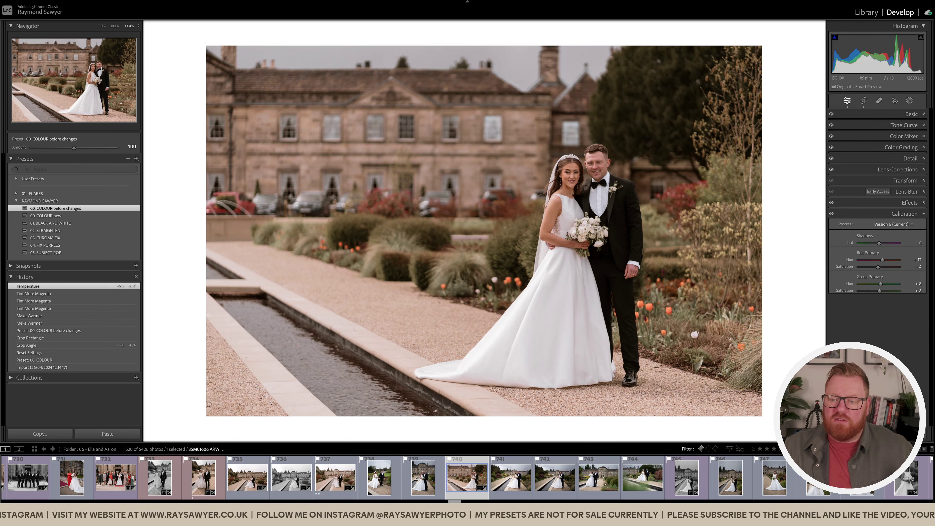
{"action": "left_click", "coordinate": [916, 217]}
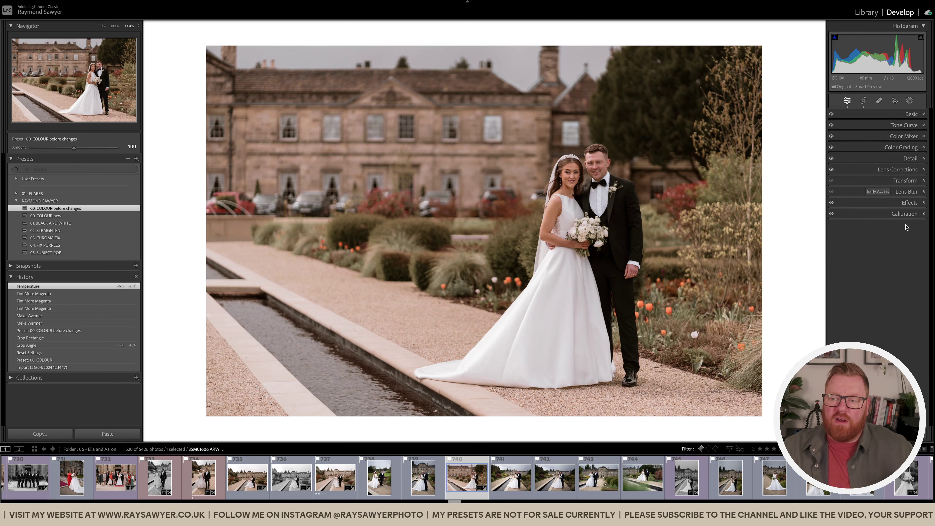
Step: Create a virtual copy of the edited photo and reset all of the copy's develop settings
{"action": "left_click", "coordinate": [585, 253]}
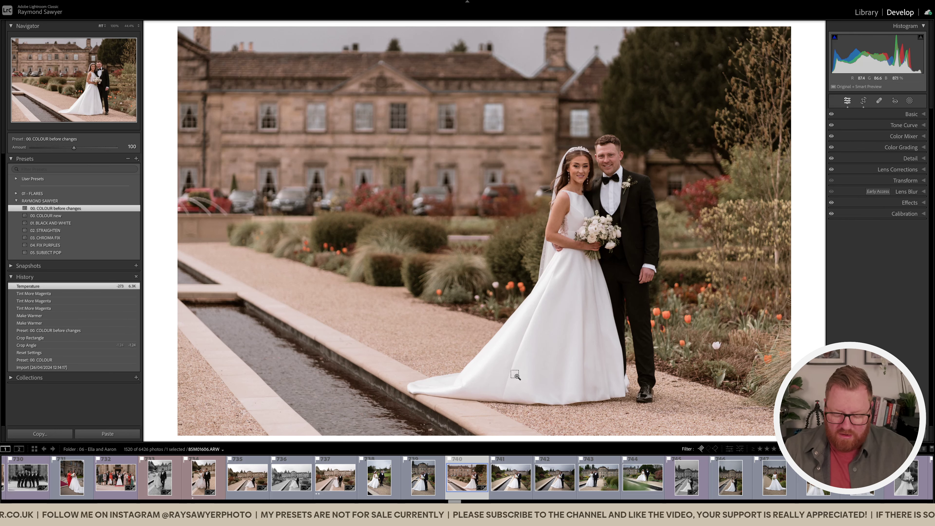
{"action": "key", "text": "ctrl+apostrophe"}
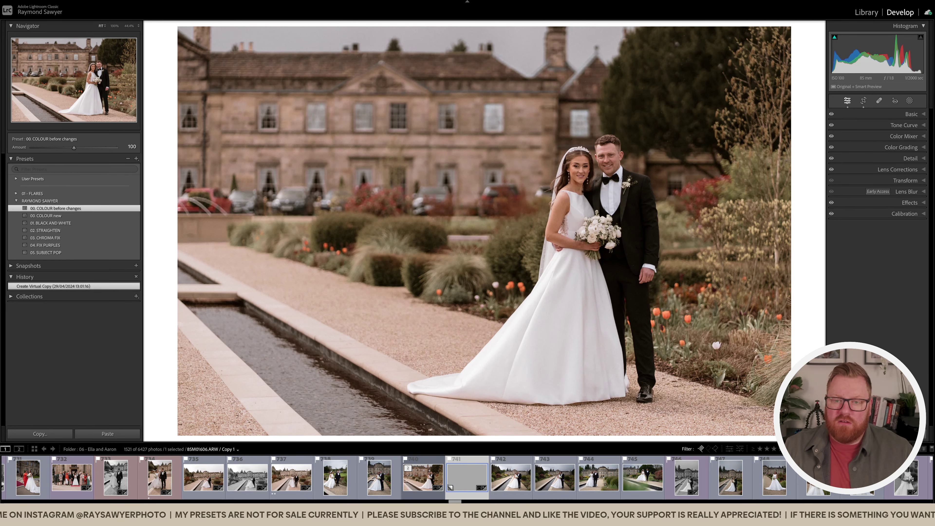
{"action": "key", "text": "ctrl+shift+r"}
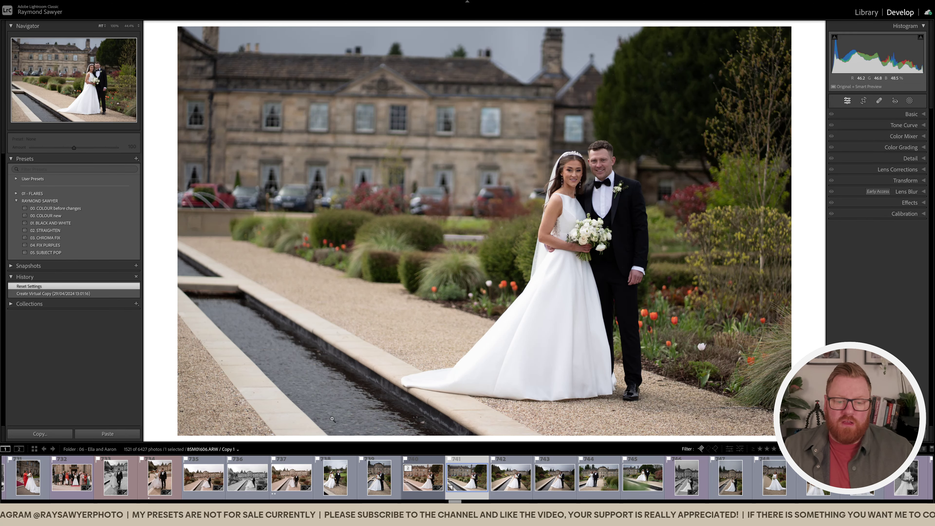
Step: Copy only the crop settings, including straighten angle and aspect ratio, from the original photo and paste them onto the virtual copy
{"action": "key", "text": "Left"}
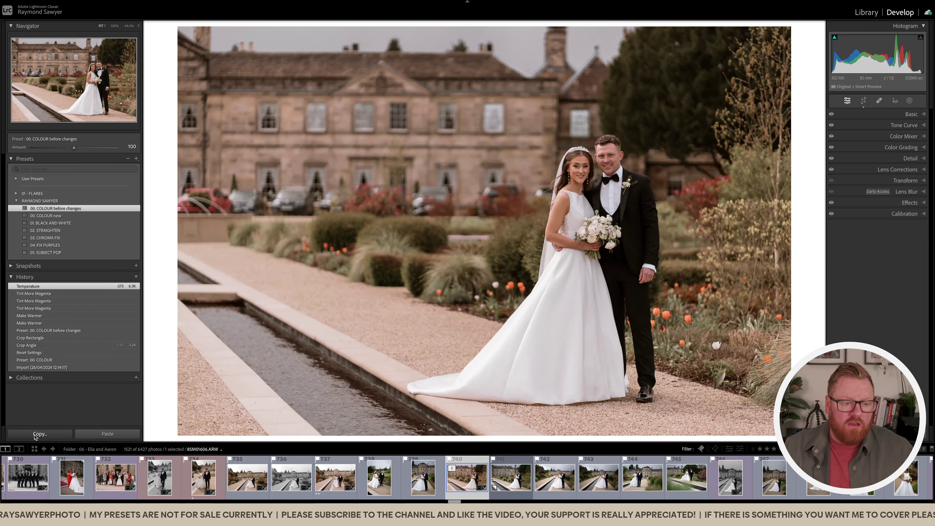
{"action": "left_click", "coordinate": [38, 433]}
{"action": "left_click", "coordinate": [290, 224]}
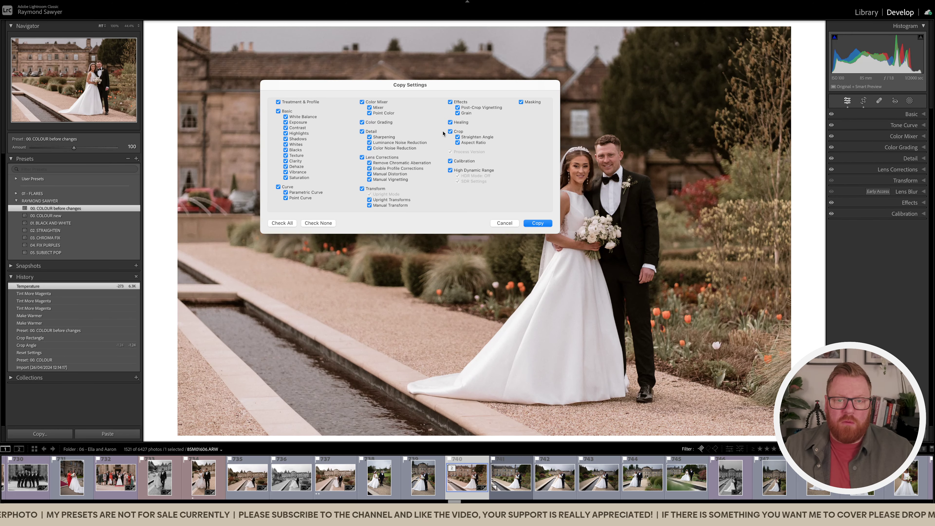
{"action": "left_click", "coordinate": [331, 223]}
{"action": "left_click", "coordinate": [451, 131]}
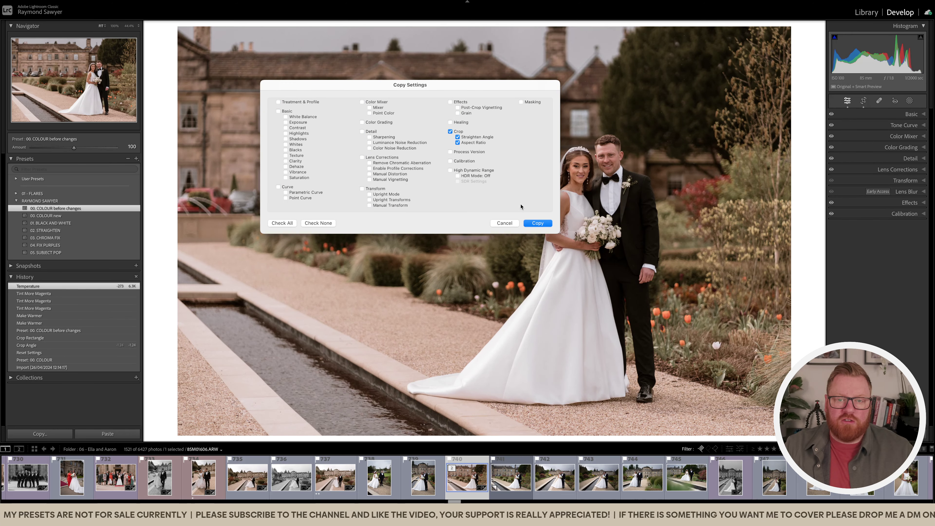
{"action": "left_click", "coordinate": [537, 223]}
{"action": "key", "text": "super+apostrophe"}
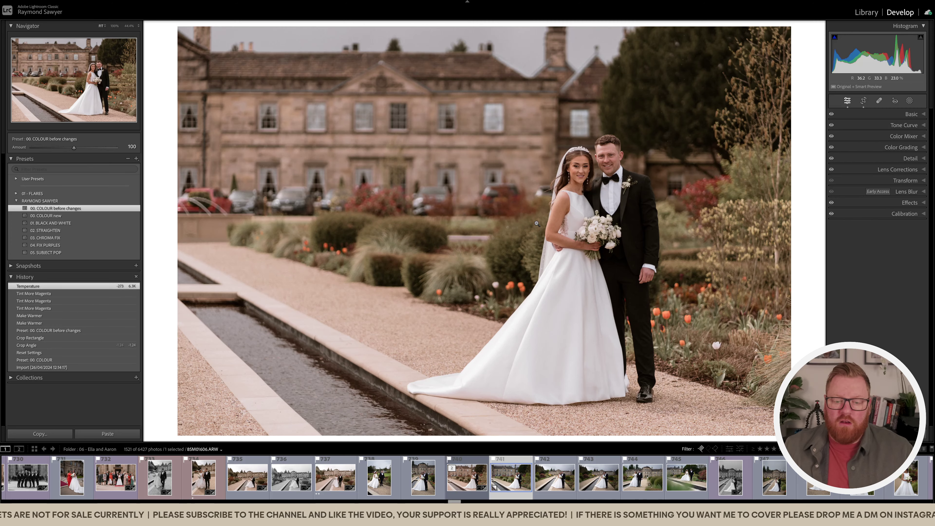
{"action": "key", "text": "super+shift+r"}
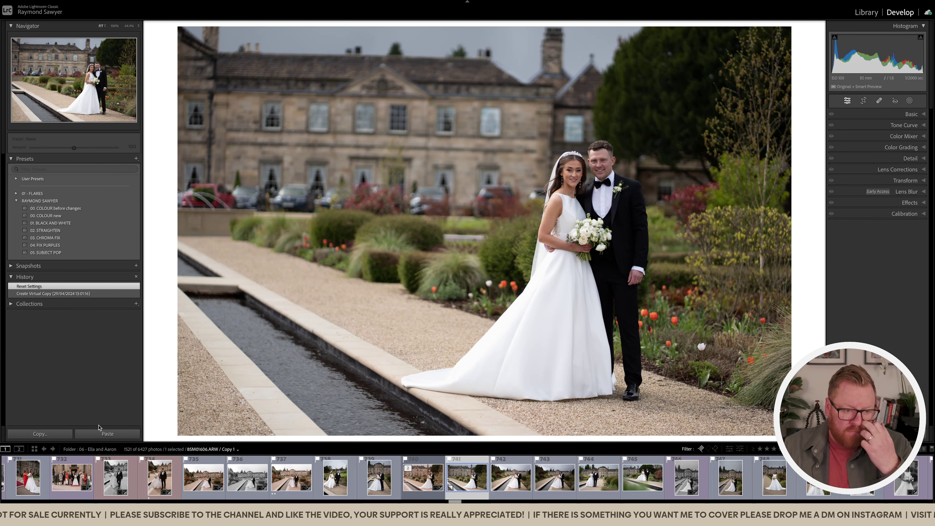
{"action": "left_click", "coordinate": [107, 434]}
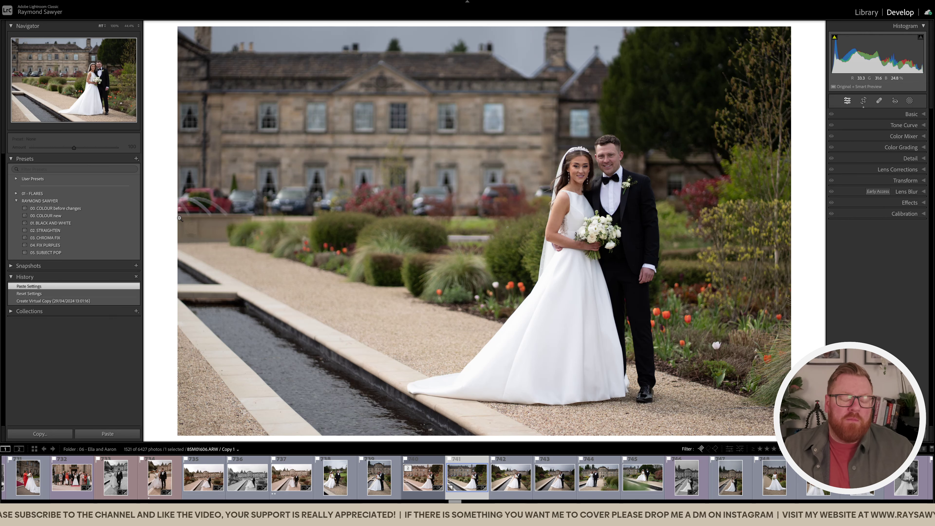
Step: Apply the "00. COLOUR new" preset to the virtual copy and make its white balance temperature one small increment warmer
{"action": "left_click", "coordinate": [112, 217]}
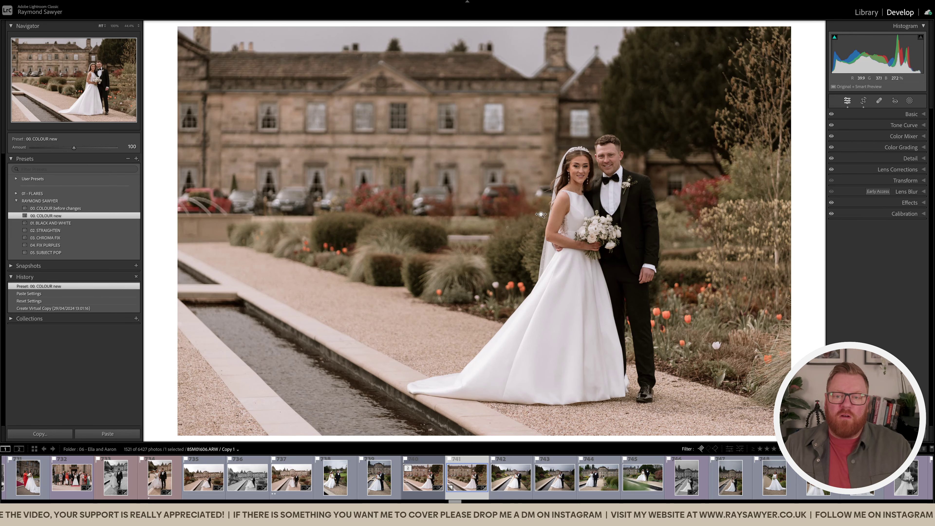
{"action": "left_click", "coordinate": [531, 218]}
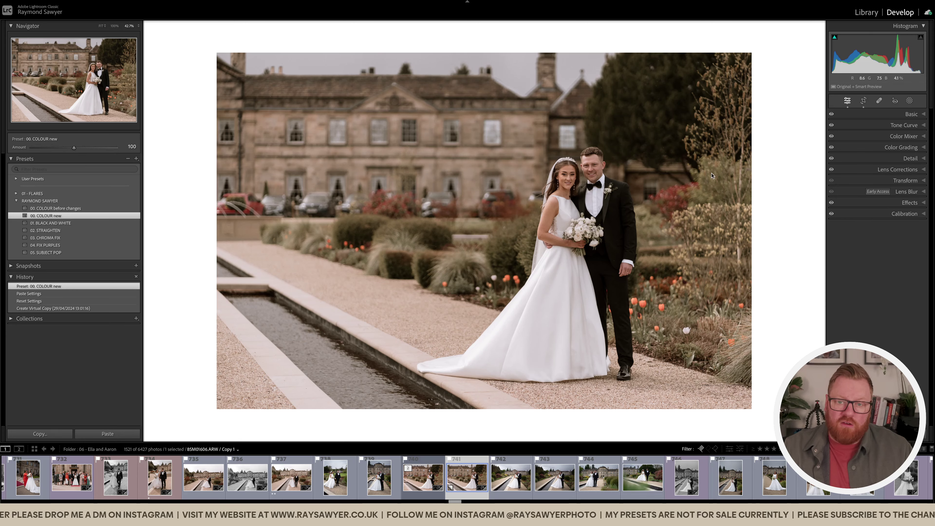
{"action": "key", "text": "e"}
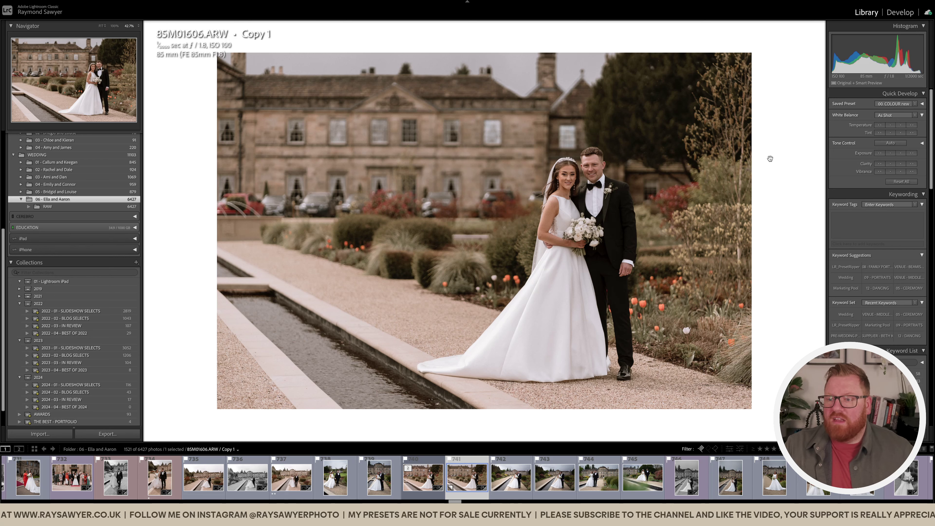
{"action": "left_click", "coordinate": [901, 125]}
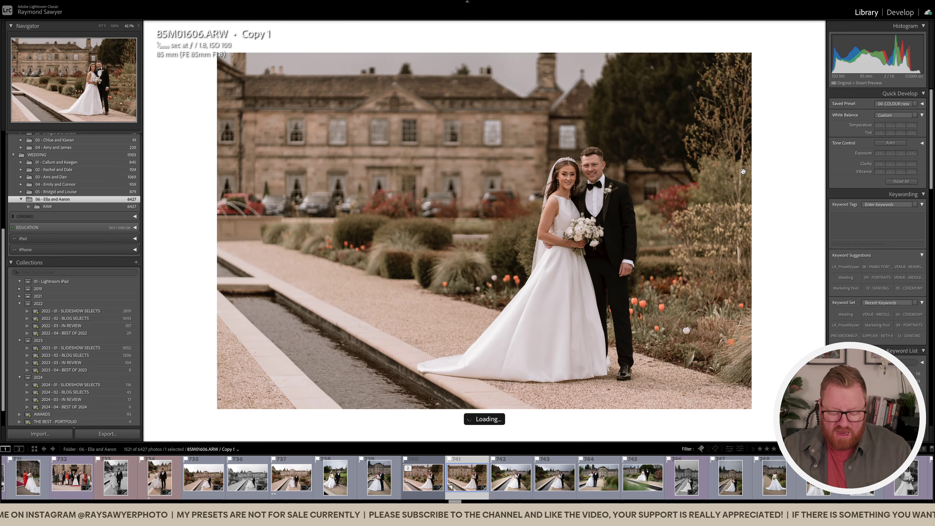
Step: Switch between the virtual copy and the original in Develop to compare the two colour presets
{"action": "key", "text": "d"}
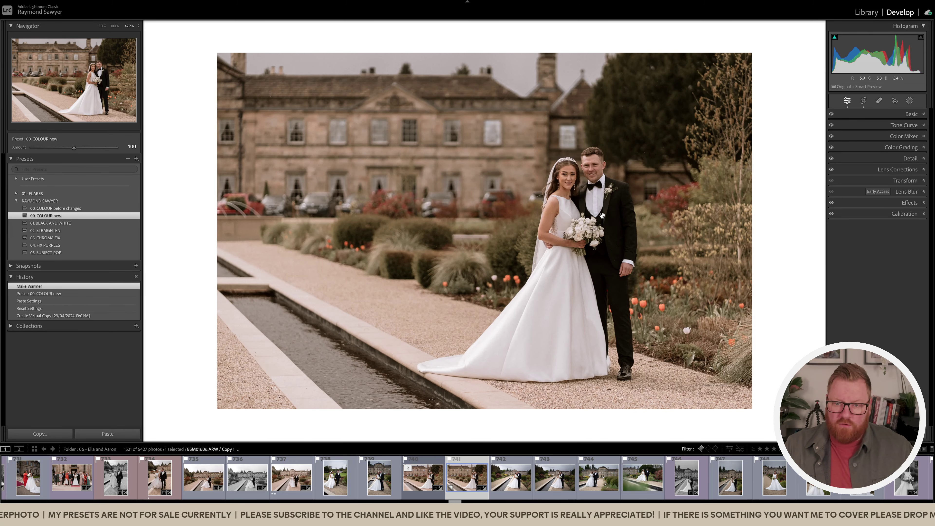
{"action": "key", "text": "Left"}
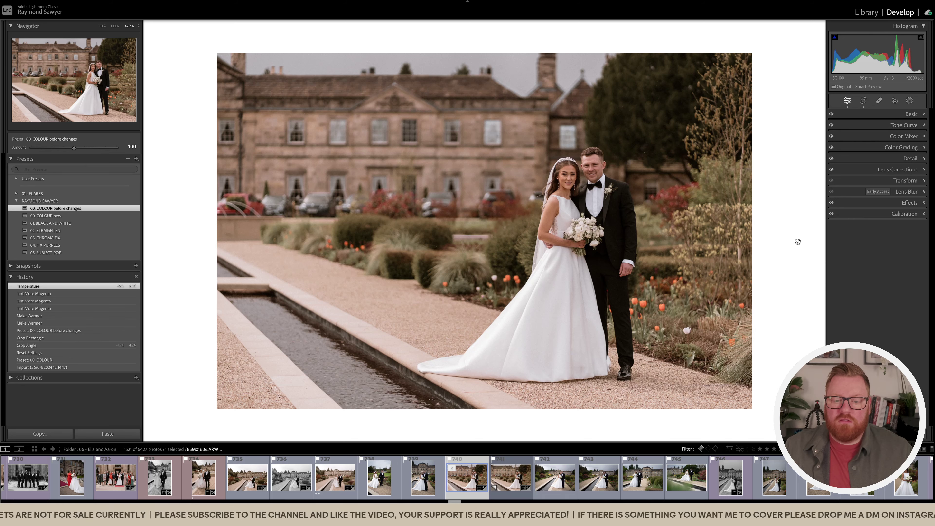
{"action": "key", "text": "Right"}
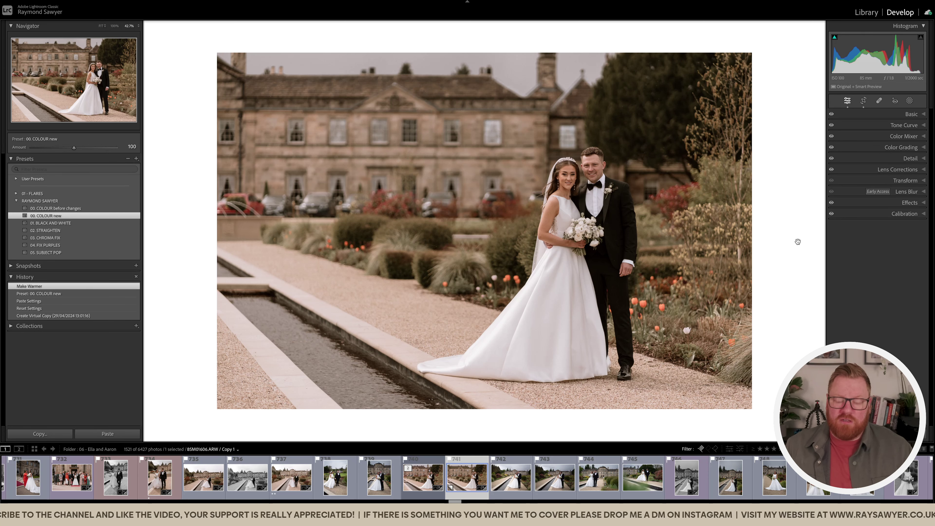
Step: Compare the virtual copy and the original side by side, with the bride and groom framed in both views
{"action": "key", "text": "shift+Left"}
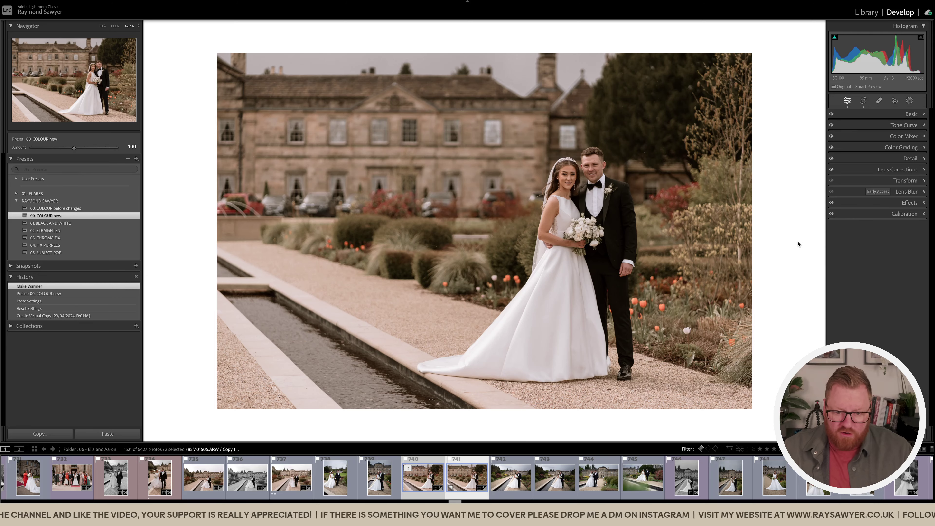
{"action": "key", "text": "c"}
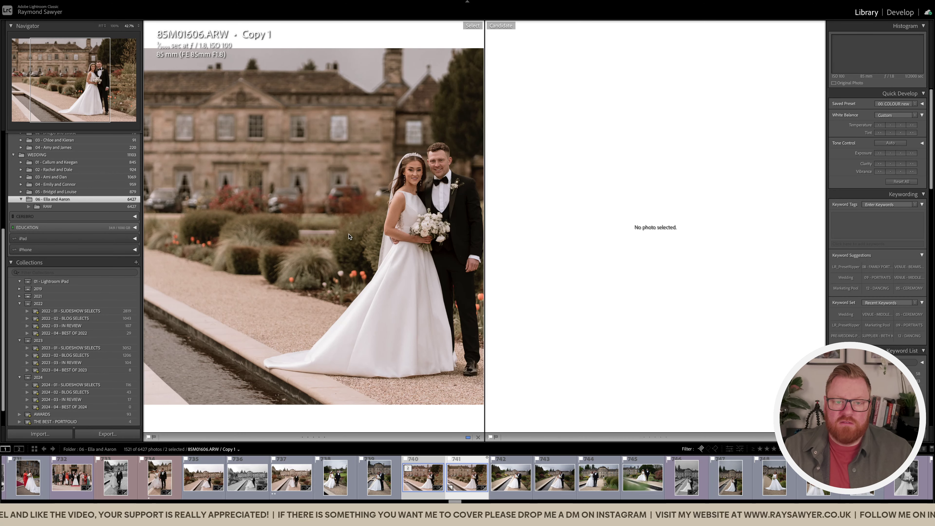
{"action": "left_click", "coordinate": [462, 479]}
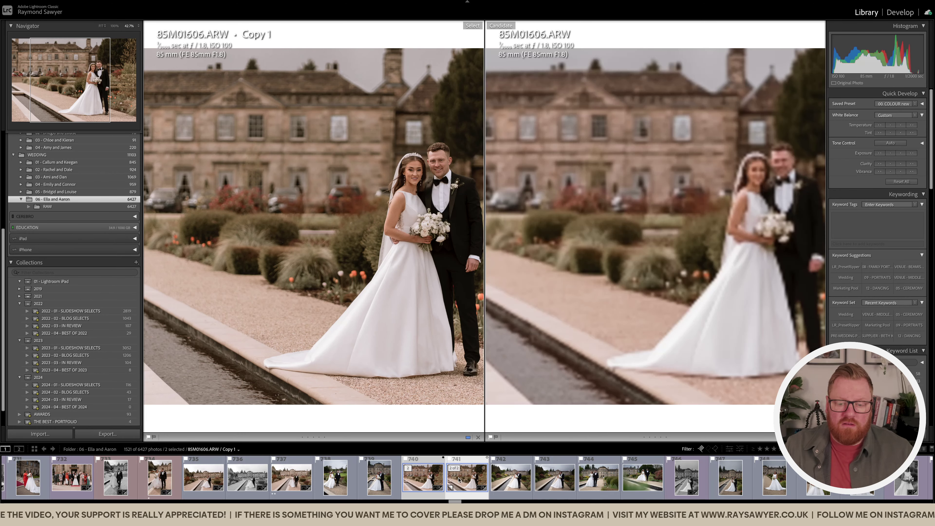
{"action": "left_click", "coordinate": [444, 479]}
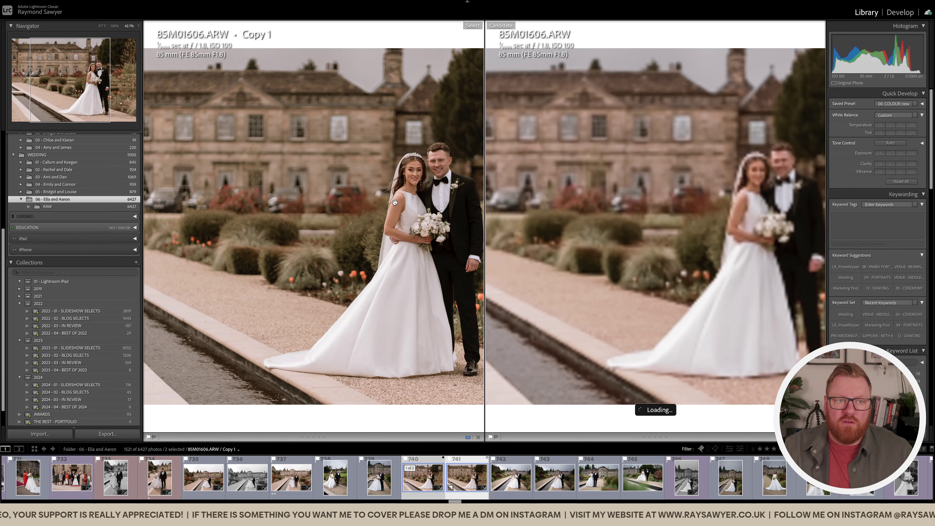
{"action": "left_click_drag", "start_coordinate": [394, 202], "coordinate": [298, 185]}
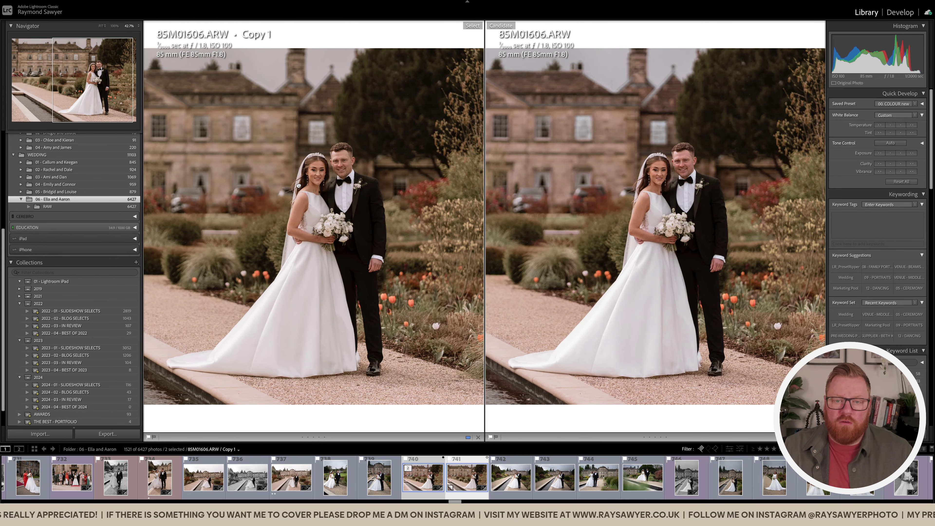
{"action": "left_click", "coordinate": [319, 168]}
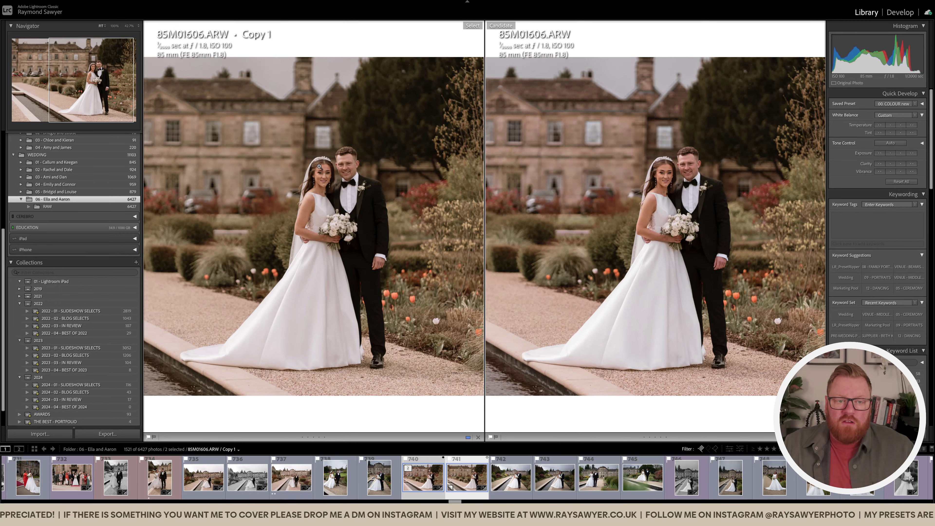
Step: Compare the couple's skin tones and surroundings in both versions side by side, both zoomed out and at 100% magnification
{"action": "left_click", "coordinate": [333, 168]}
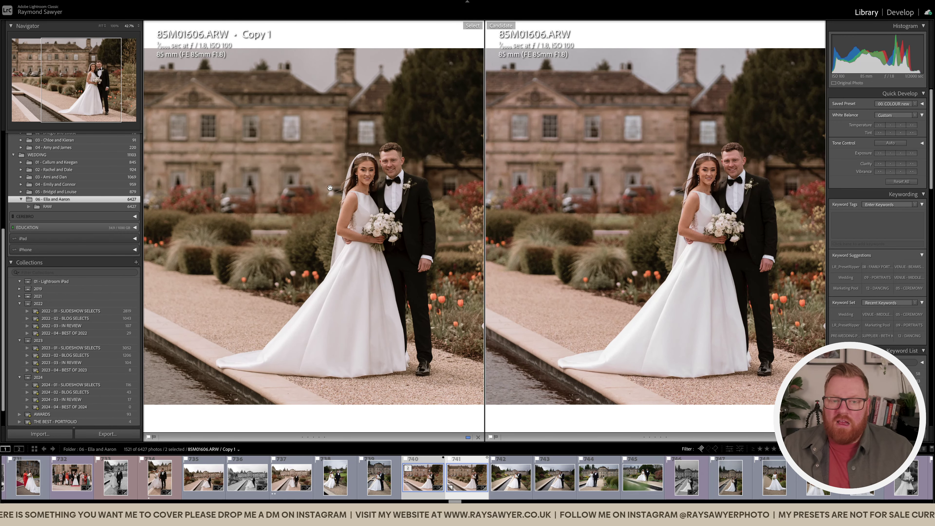
{"action": "left_click_drag", "start_coordinate": [330, 188], "coordinate": [298, 188]}
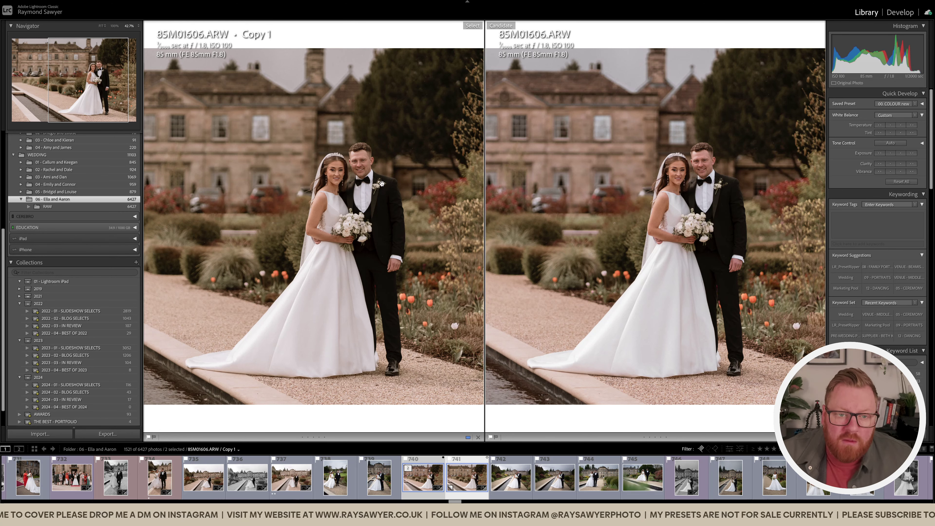
{"action": "left_click", "coordinate": [378, 213]}
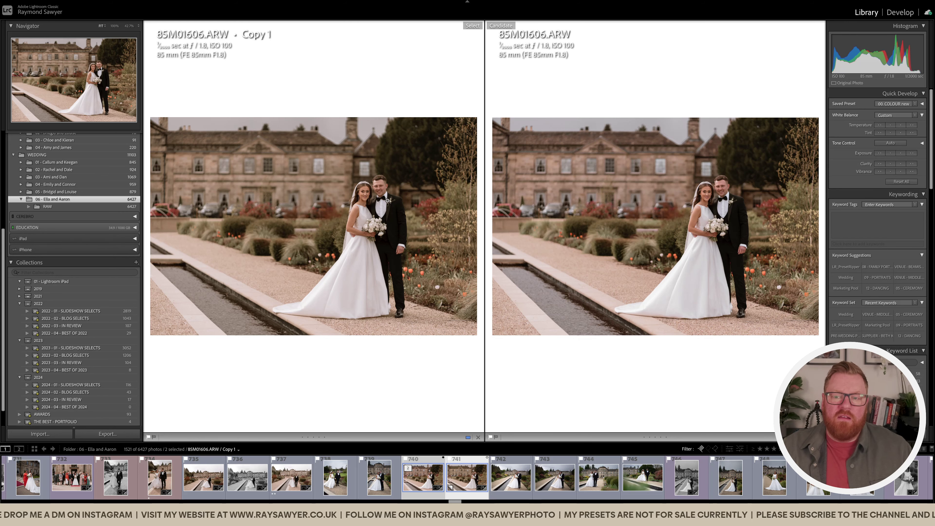
{"action": "left_click", "coordinate": [396, 222]}
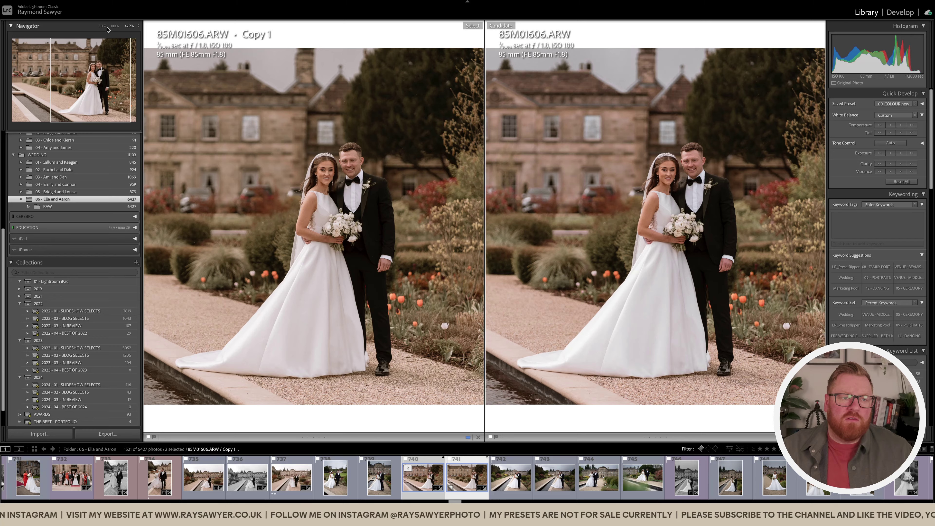
{"action": "left_click", "coordinate": [115, 26]}
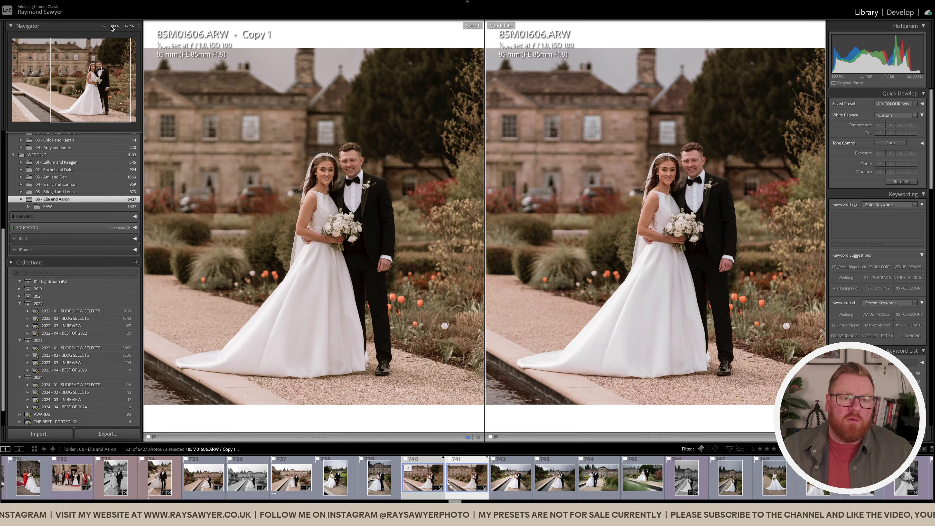
{"action": "left_click_drag", "start_coordinate": [413, 115], "coordinate": [381, 149]}
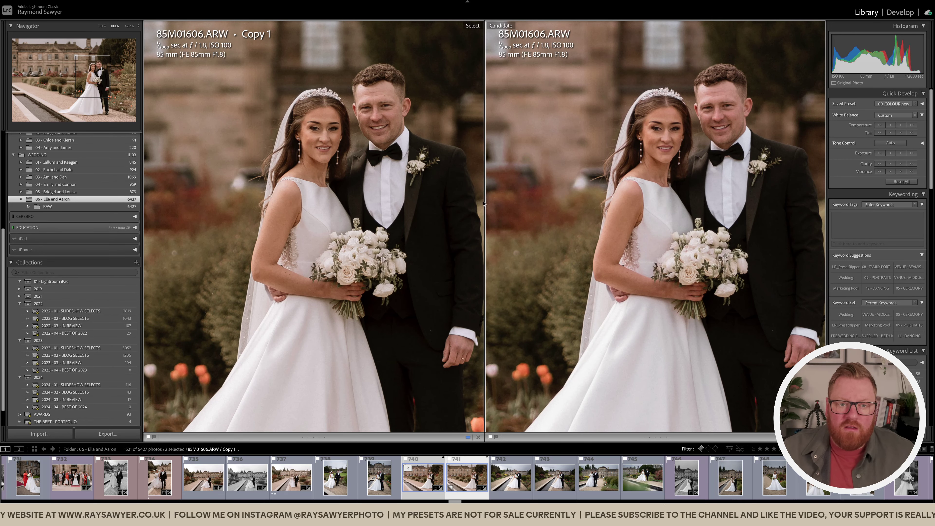
{"action": "left_click", "coordinate": [380, 168]}
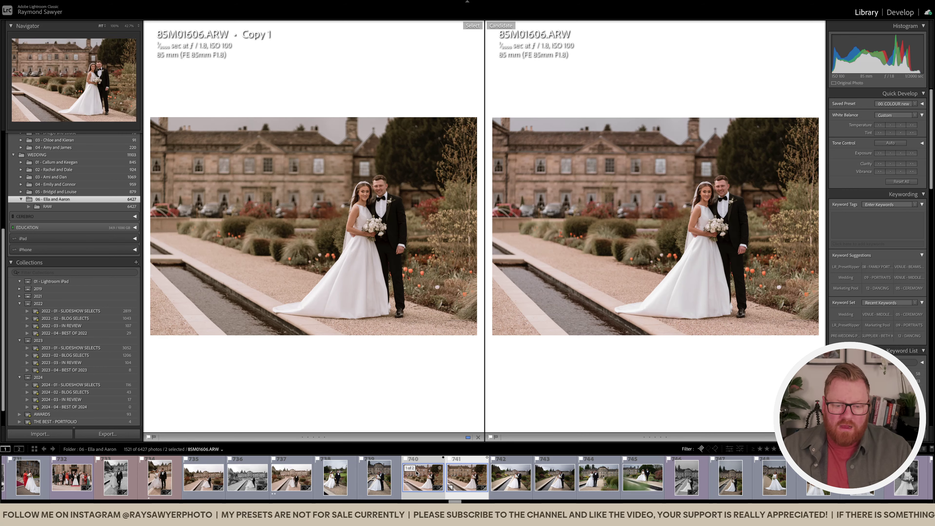
Step: Review the Basic adjustments of the virtual copy and of the original 85M01606.ARW in Develop
{"action": "key", "text": "g"}
{"action": "left_click", "coordinate": [467, 485], "text": "ctrl"}
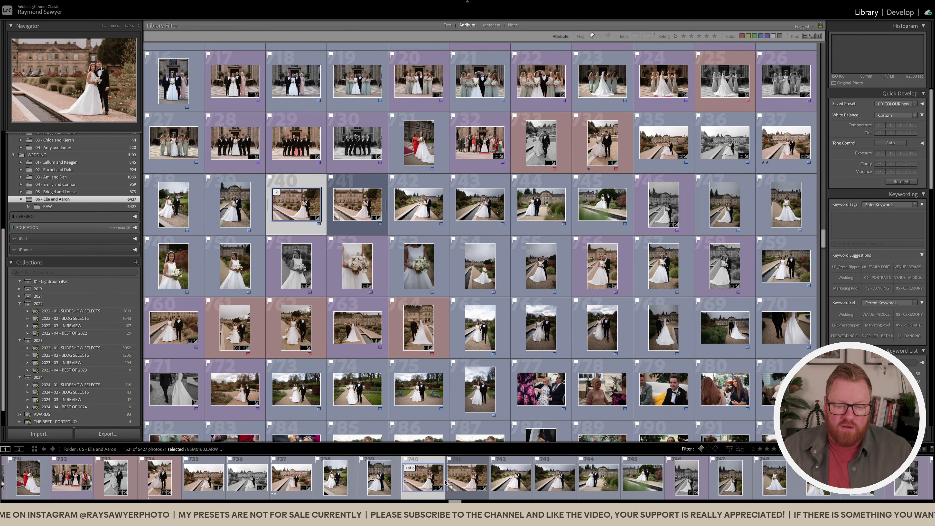
{"action": "left_click", "coordinate": [467, 485]}
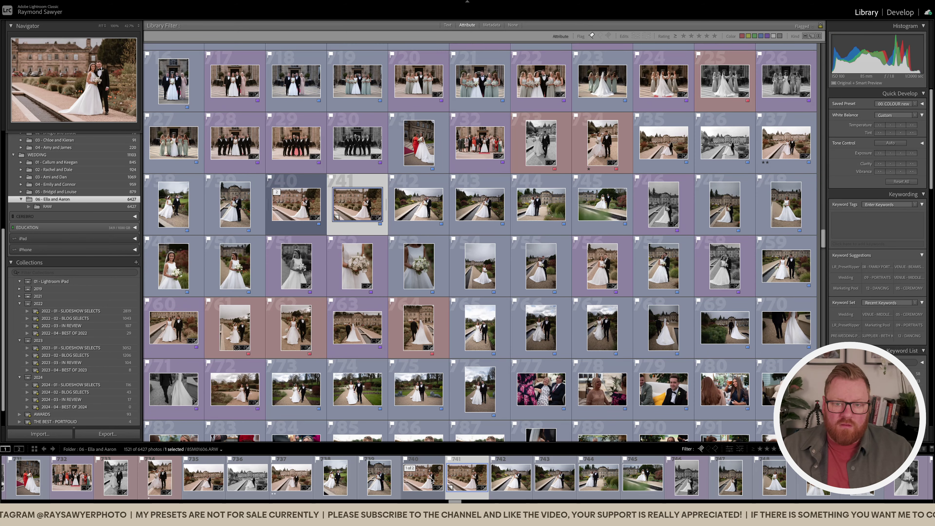
{"action": "key", "text": "d"}
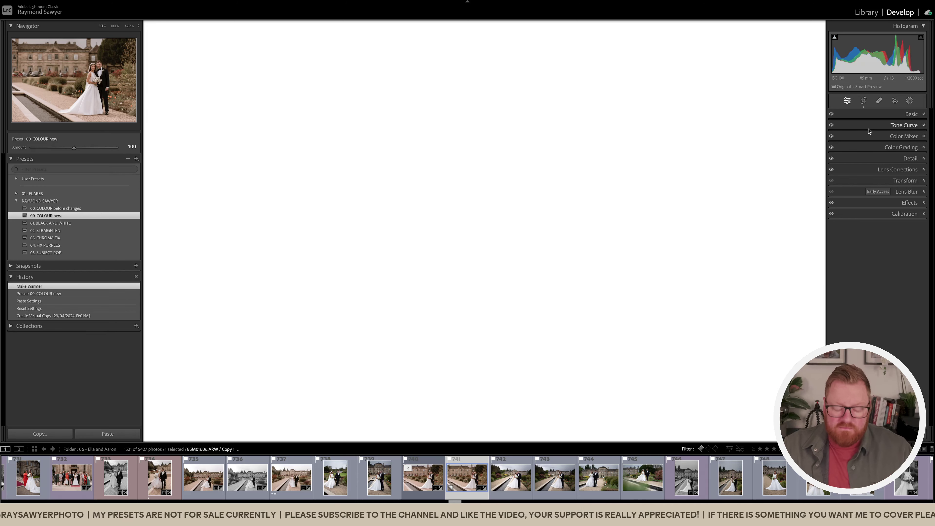
{"action": "left_click", "coordinate": [909, 114]}
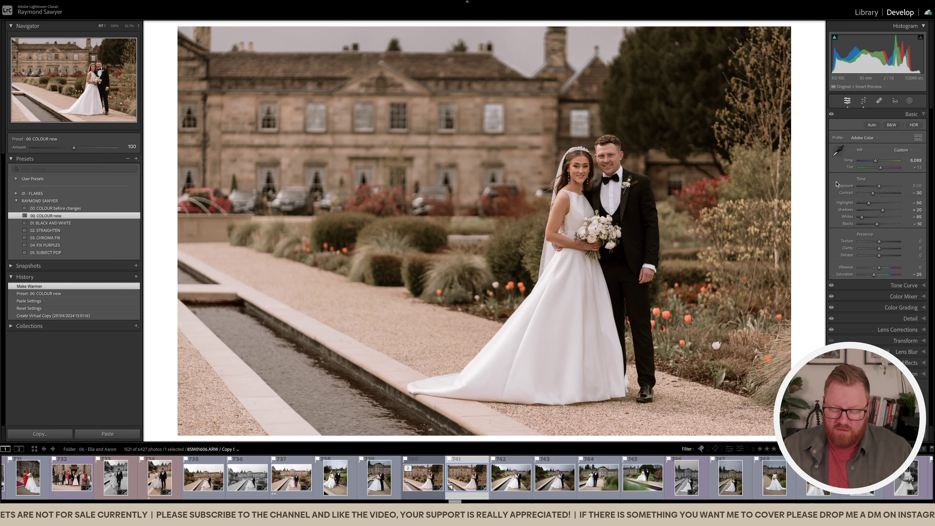
{"action": "key", "text": "Left"}
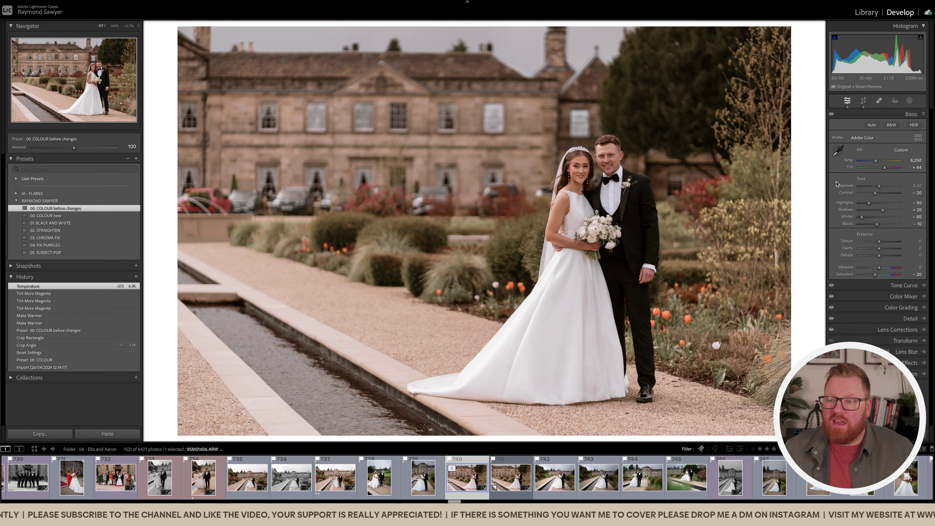
Step: Shift the virtual copy's white balance tint slightly towards magenta, to +17
{"action": "key", "text": "e"}
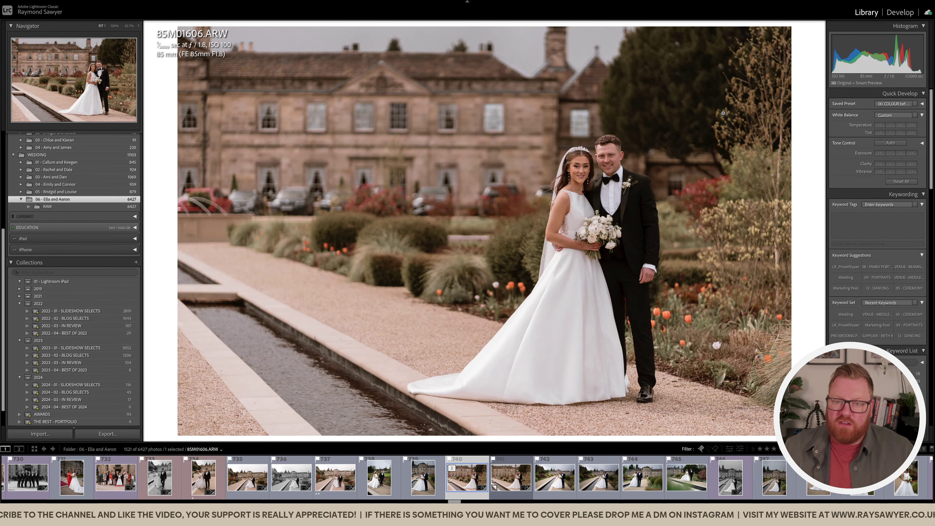
{"action": "key", "text": "ctrl+apostrophe"}
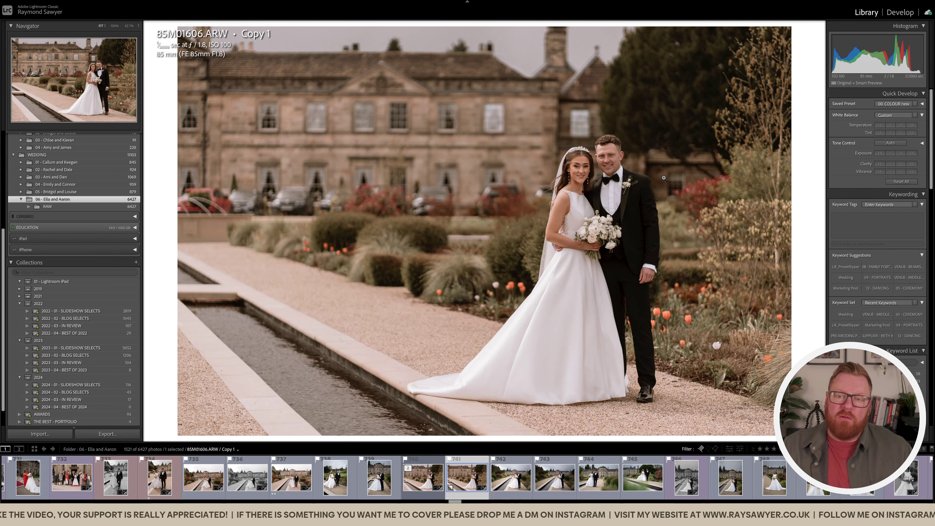
{"action": "key", "text": "d"}
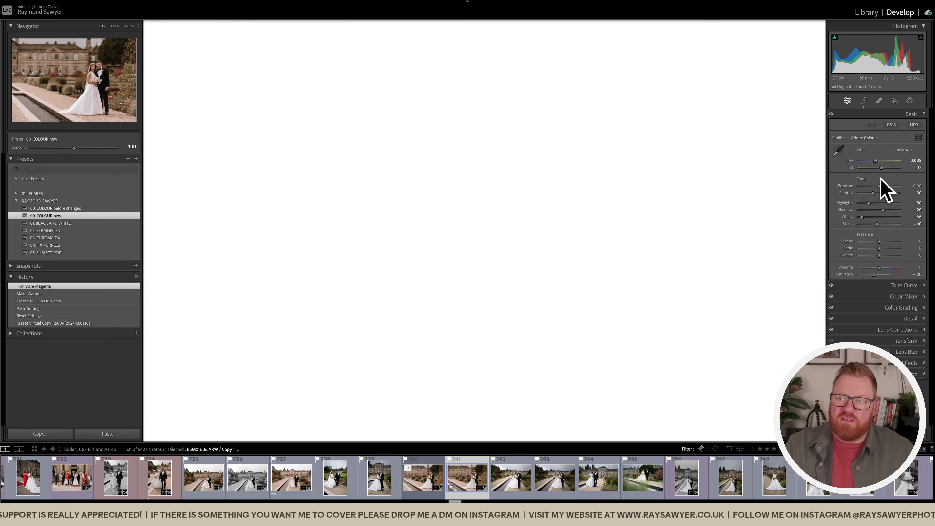
Step: Compare the adjusted virtual copy with the original side by side, inspecting the couple at 100% and the full frame
{"action": "key", "text": "c"}
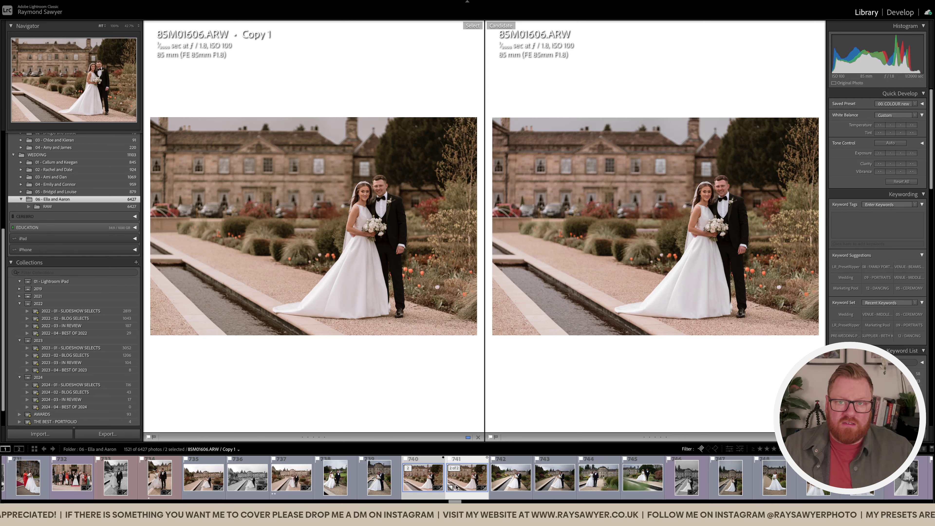
{"action": "left_click", "coordinate": [403, 217]}
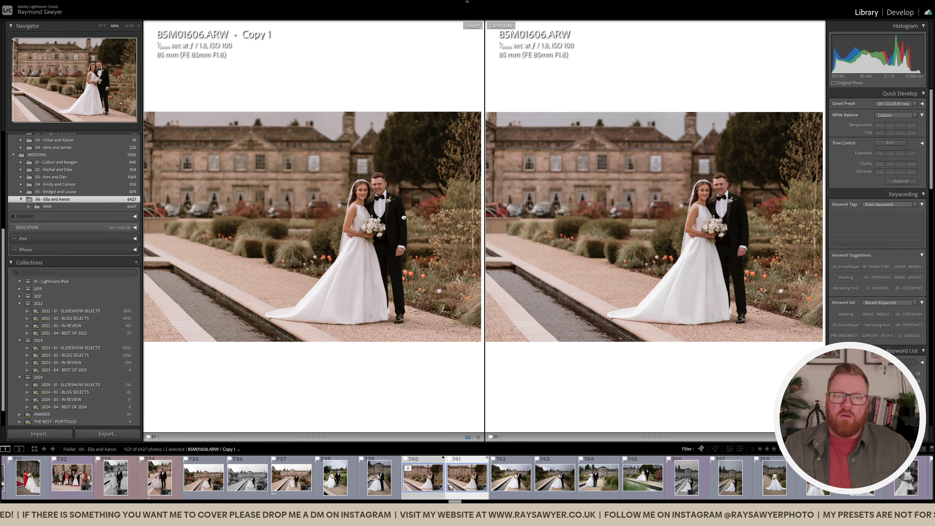
{"action": "left_click_drag", "start_coordinate": [386, 196], "coordinate": [404, 187]}
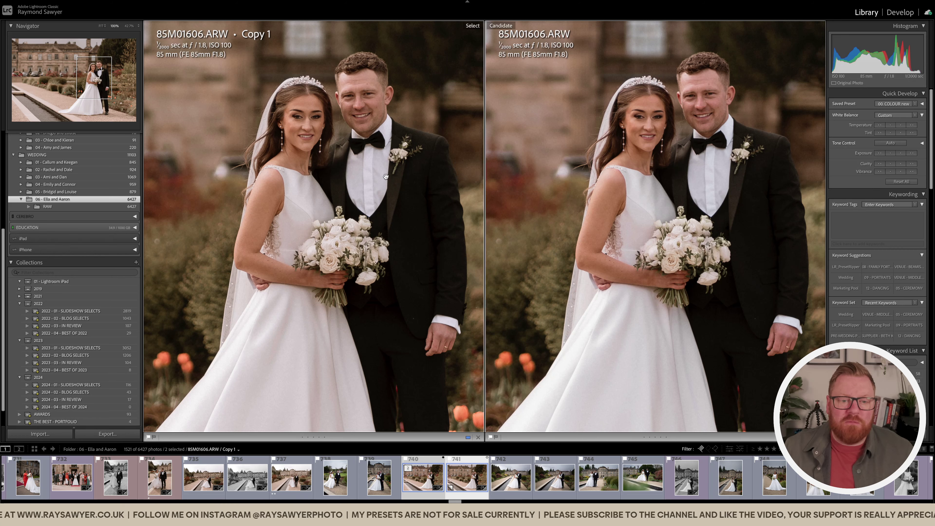
{"action": "left_click_drag", "start_coordinate": [372, 212], "coordinate": [351, 217]}
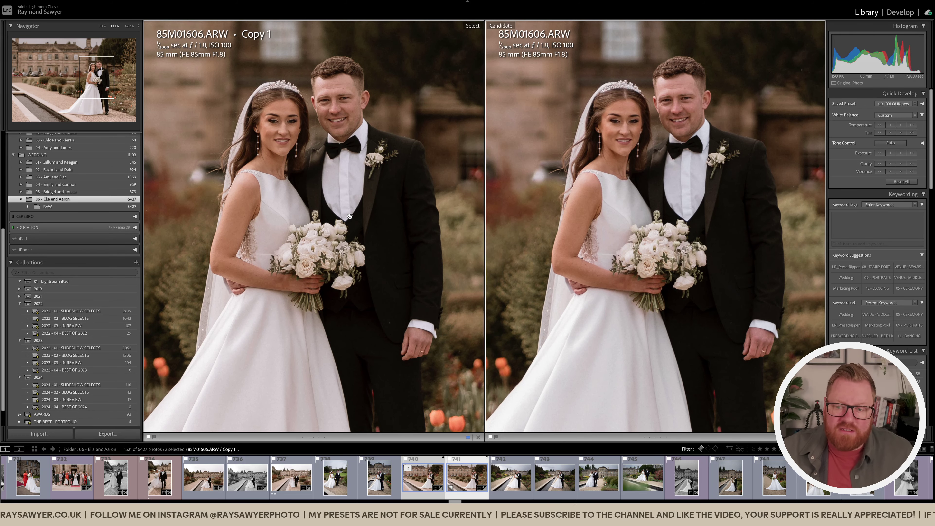
{"action": "left_click", "coordinate": [352, 192]}
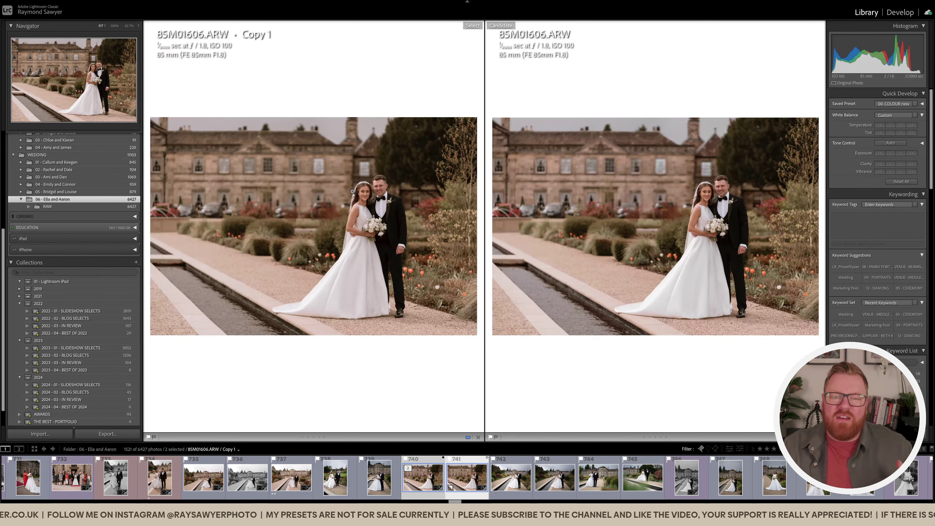
{"action": "left_click", "coordinate": [352, 192]}
{"action": "left_click", "coordinate": [350, 192]}
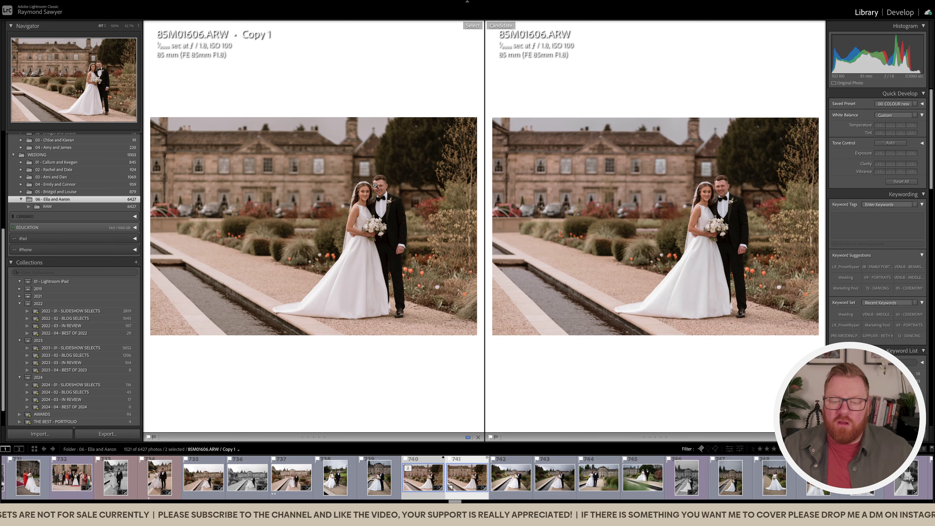
{"action": "key", "text": "Left"}
{"action": "left_click", "coordinate": [471, 475]}
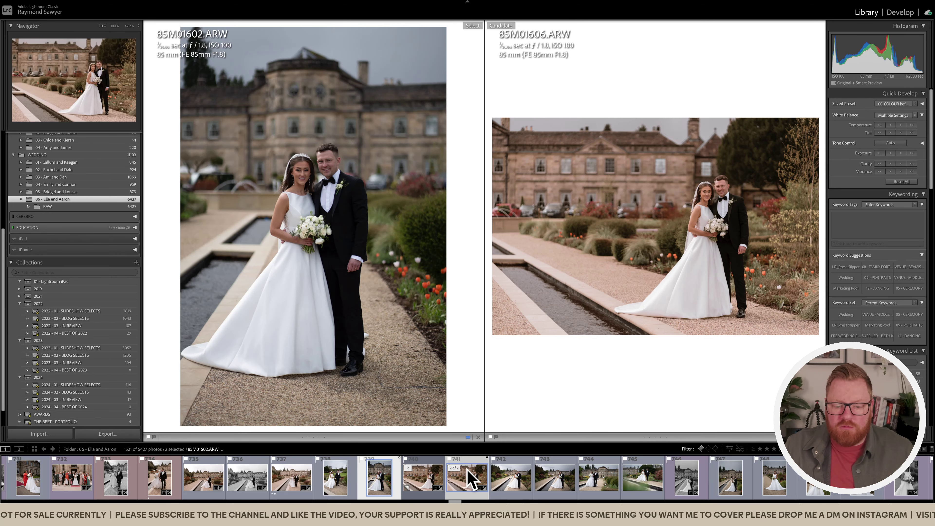
{"action": "key", "text": "Delete"}
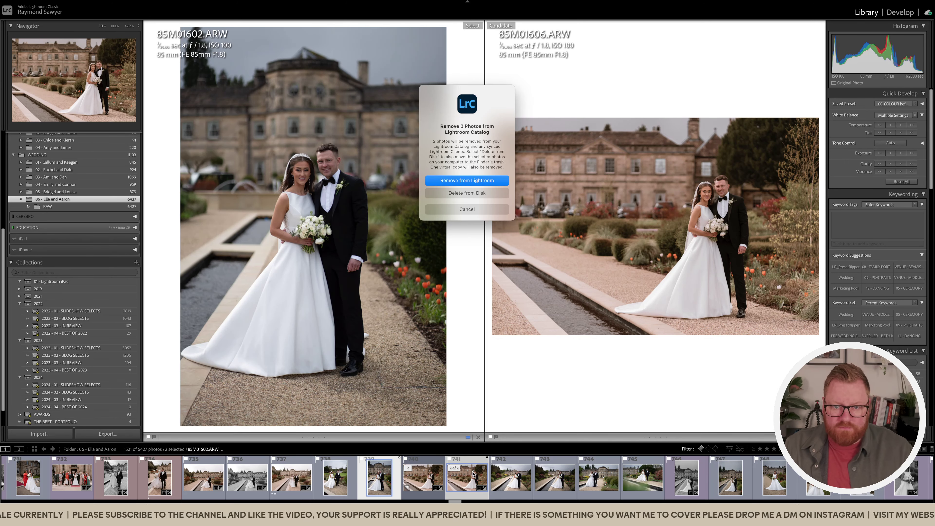
{"action": "key", "text": "Escape"}
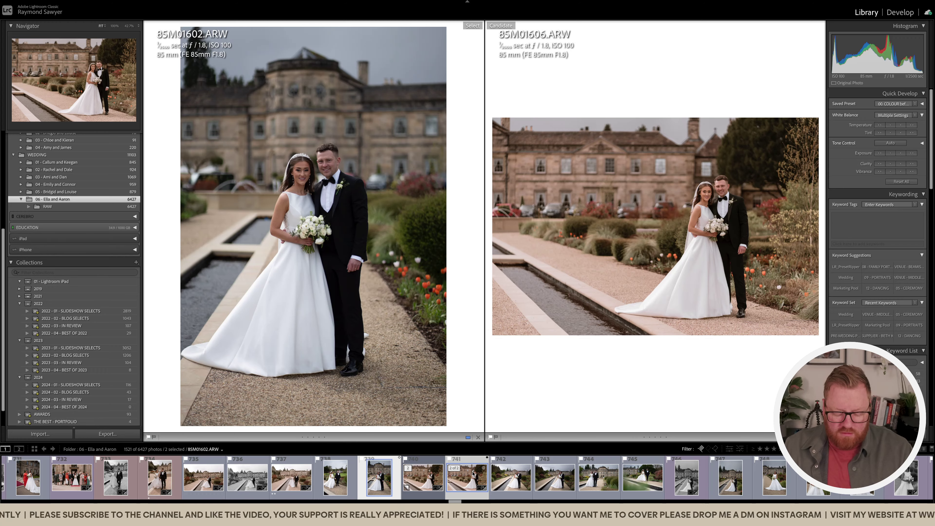
Step: Select only the virtual copy of 85M01606.ARW in the Library grid and remove it
{"action": "key", "text": "g"}
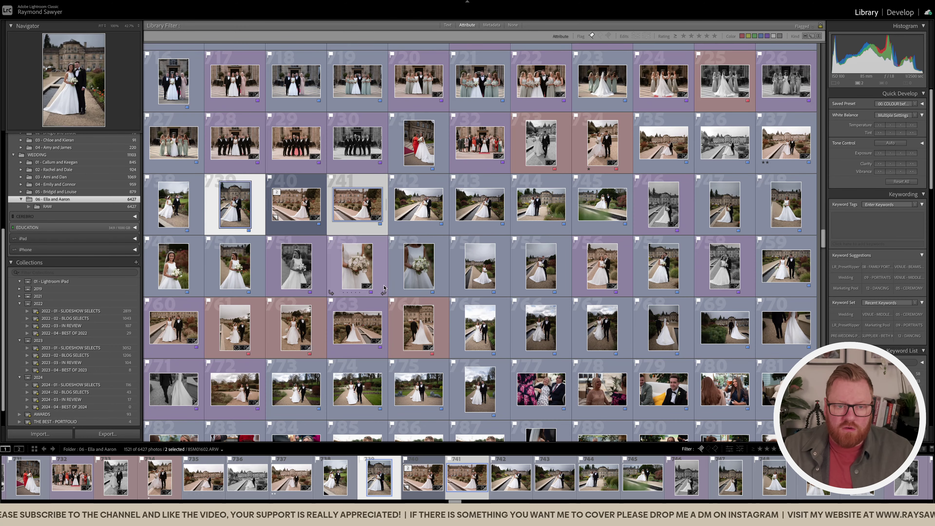
{"action": "left_click", "coordinate": [383, 291]}
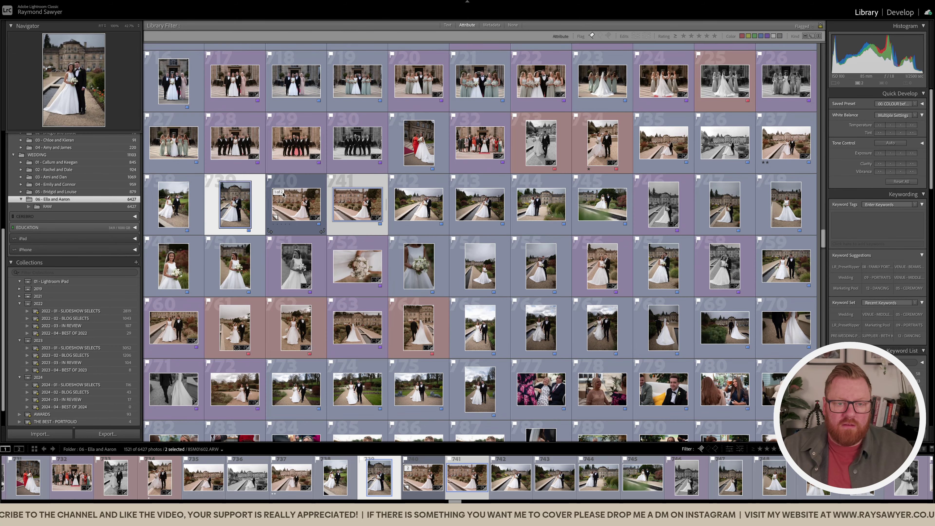
{"action": "left_click", "coordinate": [283, 194]}
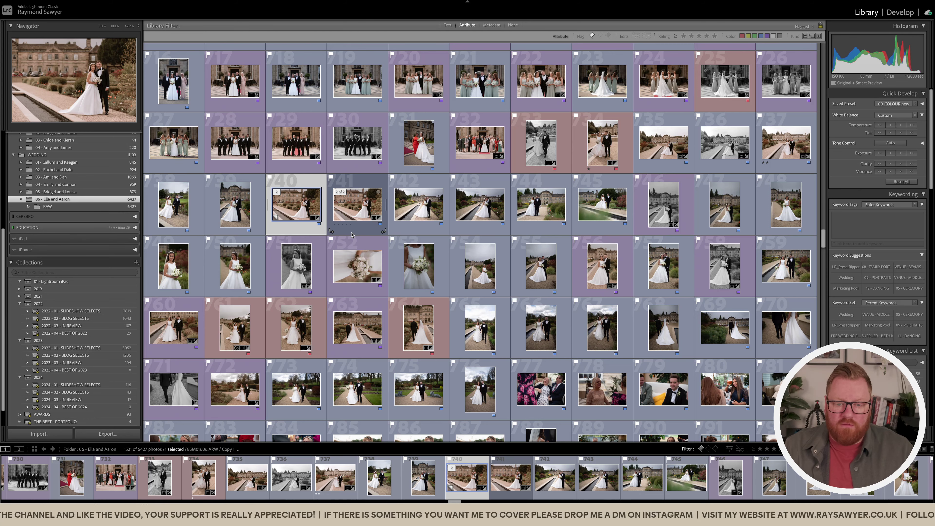
{"action": "key", "text": "Delete"}
{"action": "key", "text": "Return"}
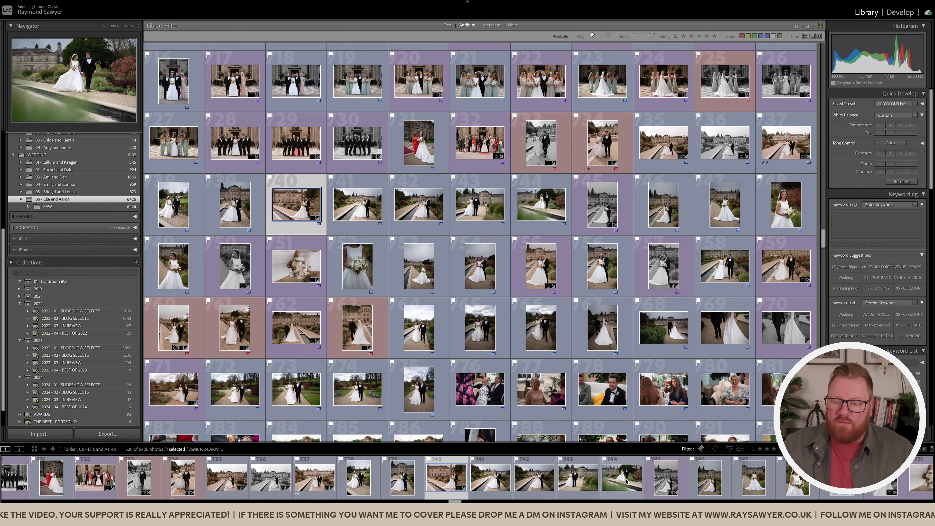
Step: Open the bride's portrait 85M01651.ARW in Develop and apply the "00. COLOUR new" preset
{"action": "scroll", "coordinate": [627, 480], "scroll_direction": "down", "scroll_amount": 8}
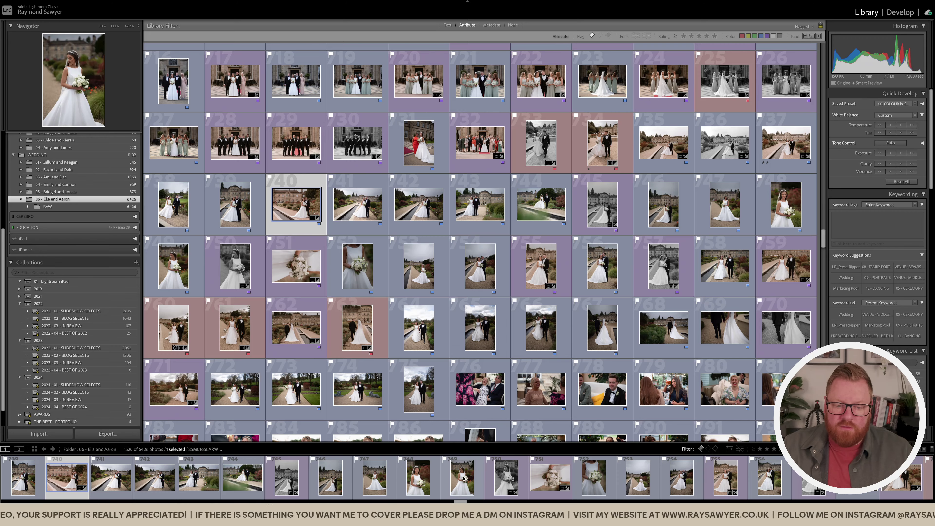
{"action": "double_click", "coordinate": [464, 478]}
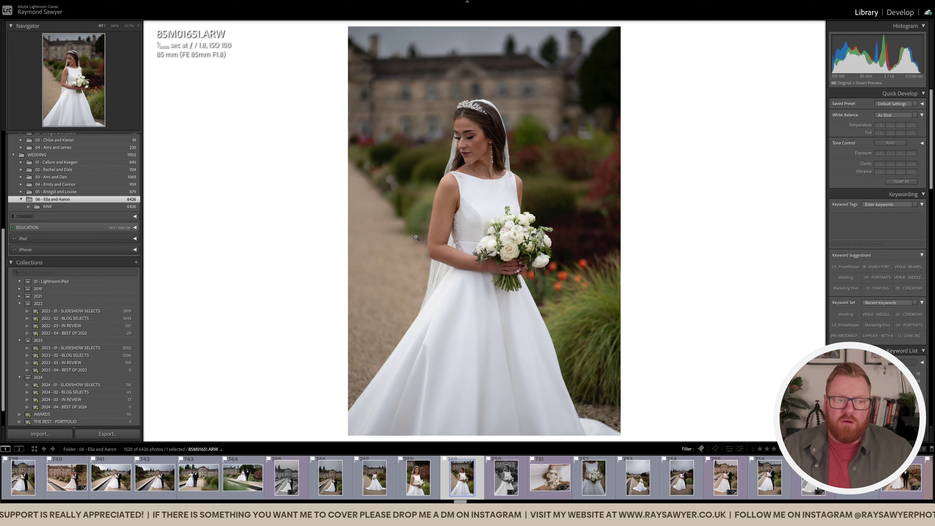
{"action": "key", "text": "d"}
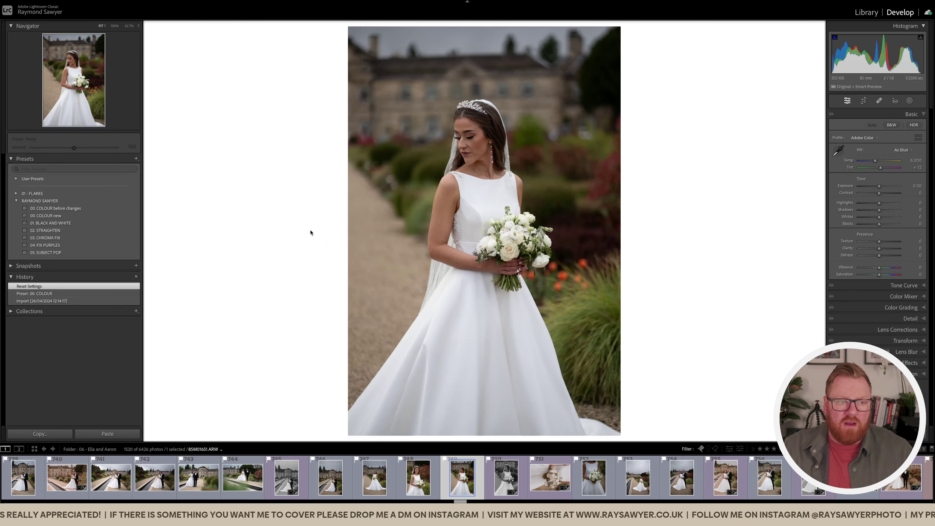
{"action": "left_click", "coordinate": [105, 215]}
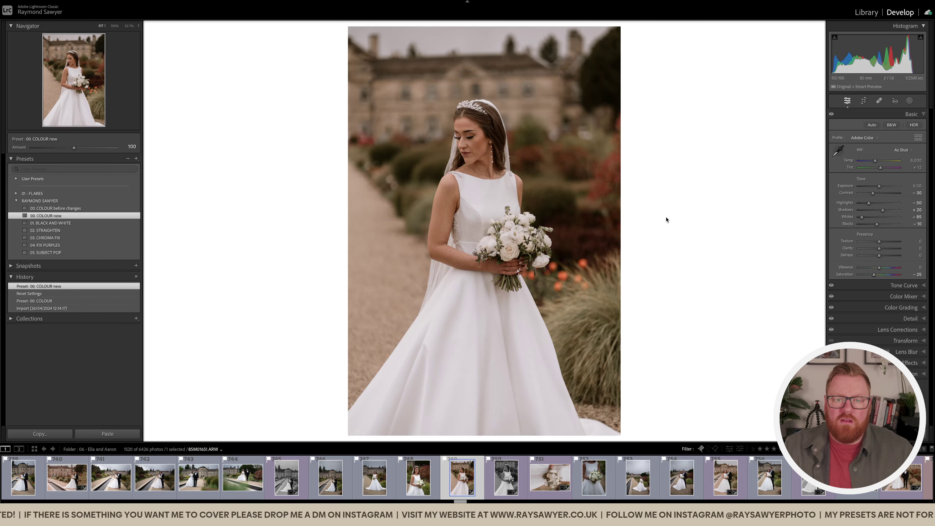
Step: Straighten the bride's portrait by 1.21° and tighten the crop around her with the original aspect ratio
{"action": "key", "text": "r"}
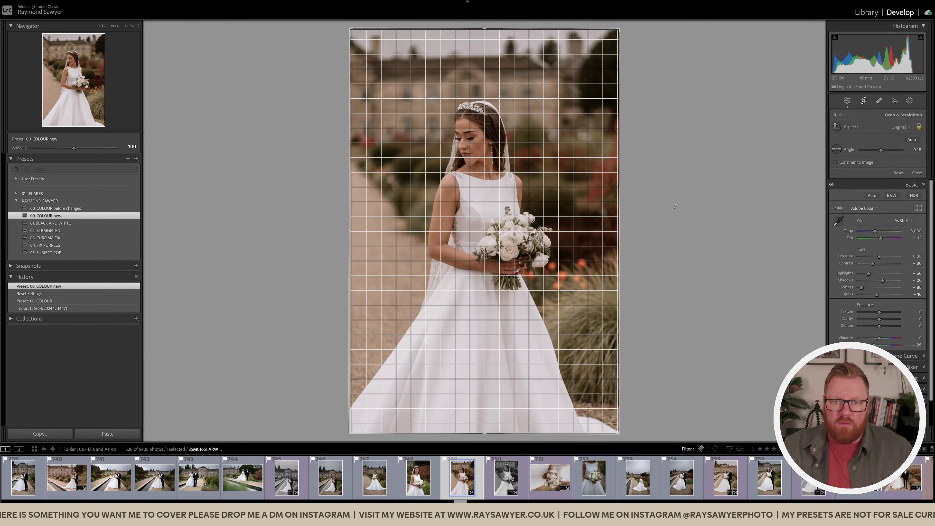
{"action": "left_click_drag", "start_coordinate": [673, 205], "coordinate": [674, 209]}
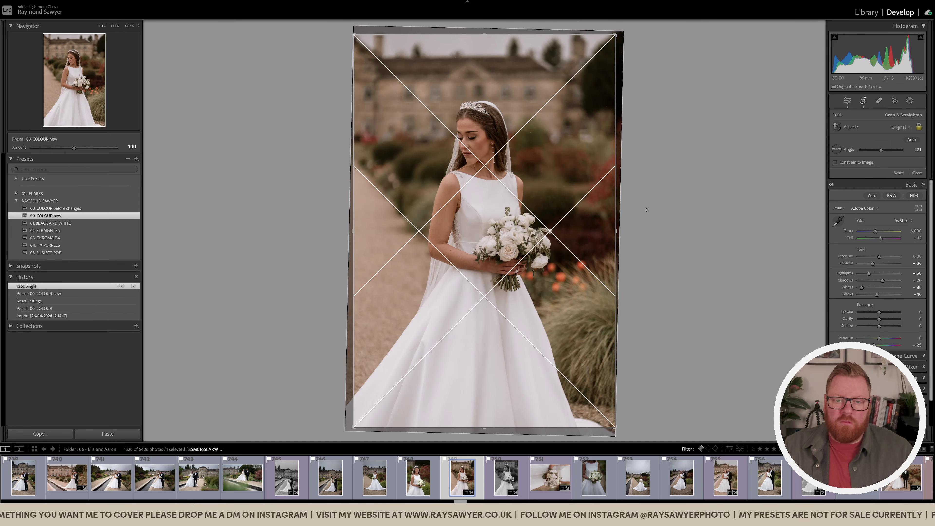
{"action": "left_click_drag", "start_coordinate": [557, 42], "coordinate": [552, 112]}
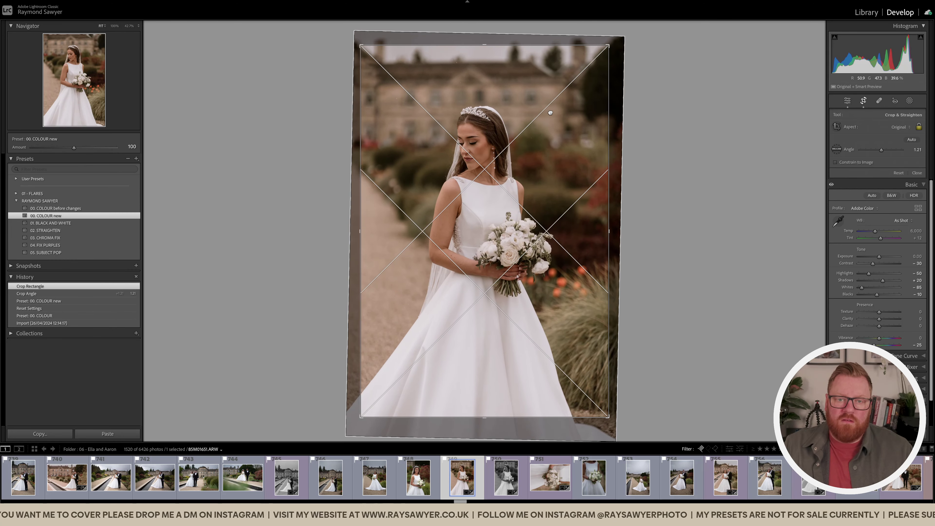
{"action": "key", "text": "Return"}
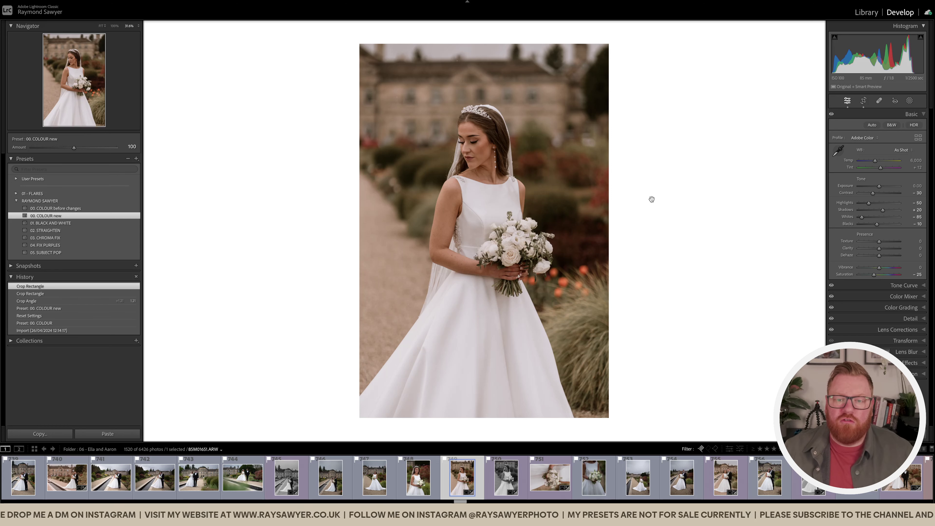
Step: Compare the bride's portrait before and after the preset several times, examining the skin tones, greens and dress
{"action": "key", "text": "backslash"}
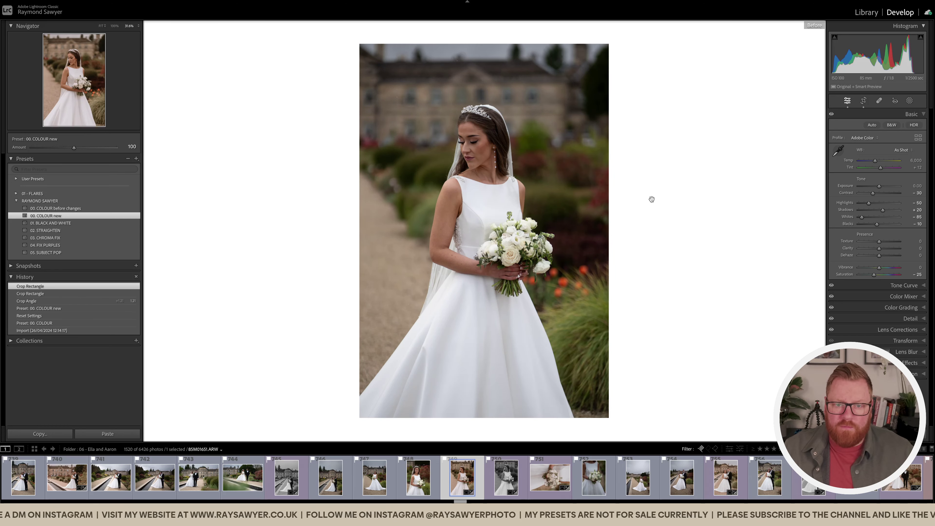
{"action": "key", "text": "backslash"}
{"action": "key", "text": "backslash"}
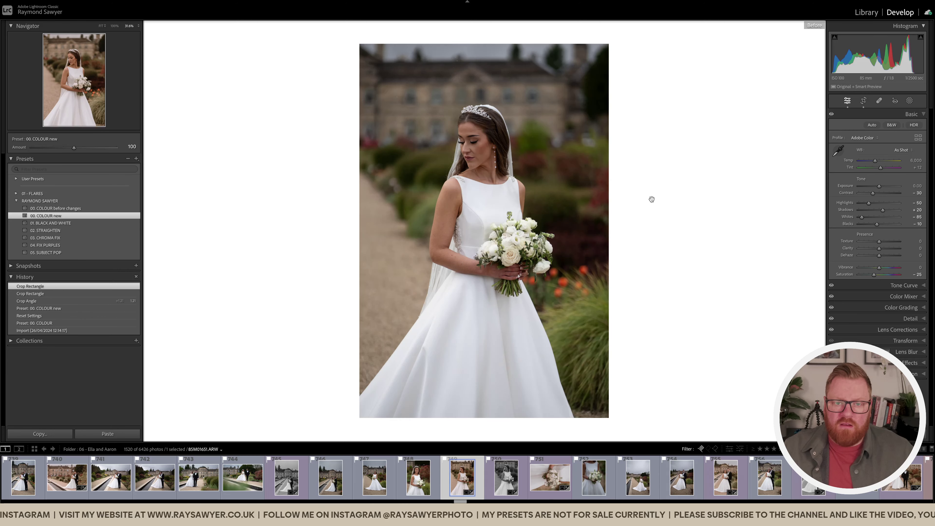
{"action": "key", "text": "backslash"}
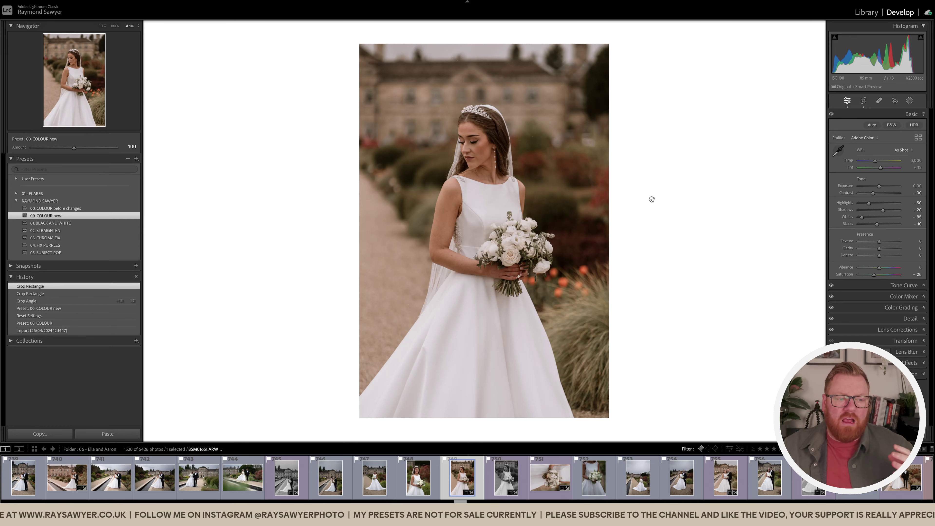
{"action": "key", "text": "backslash"}
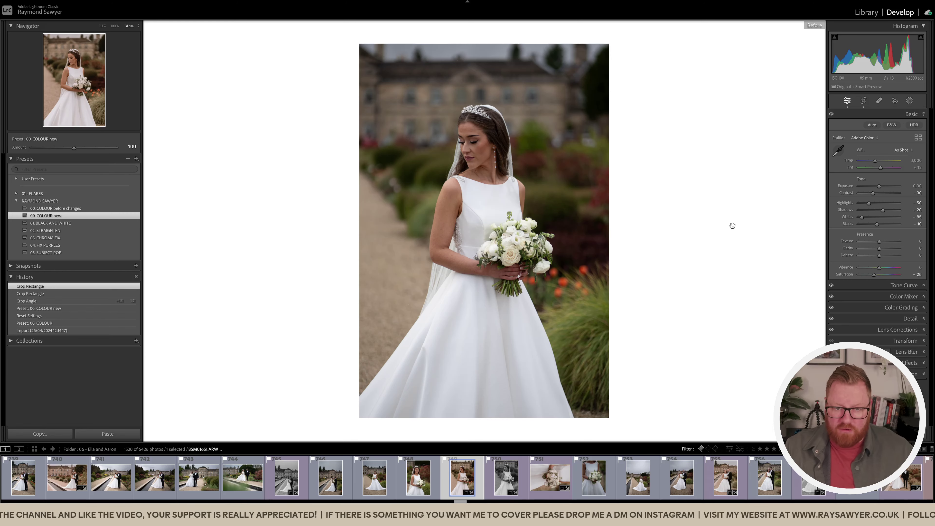
{"action": "key", "text": "backslash"}
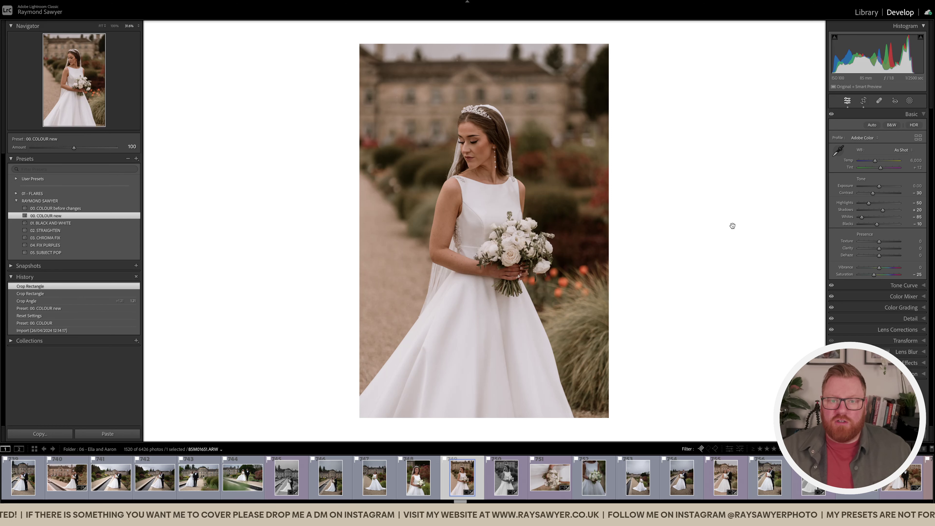
Step: Try a warmer white balance on the bride's portrait, with tint +21 and temperature 6,300, and restore it to As Shot
{"action": "key", "text": "equal"}
{"action": "key", "text": "equal"}
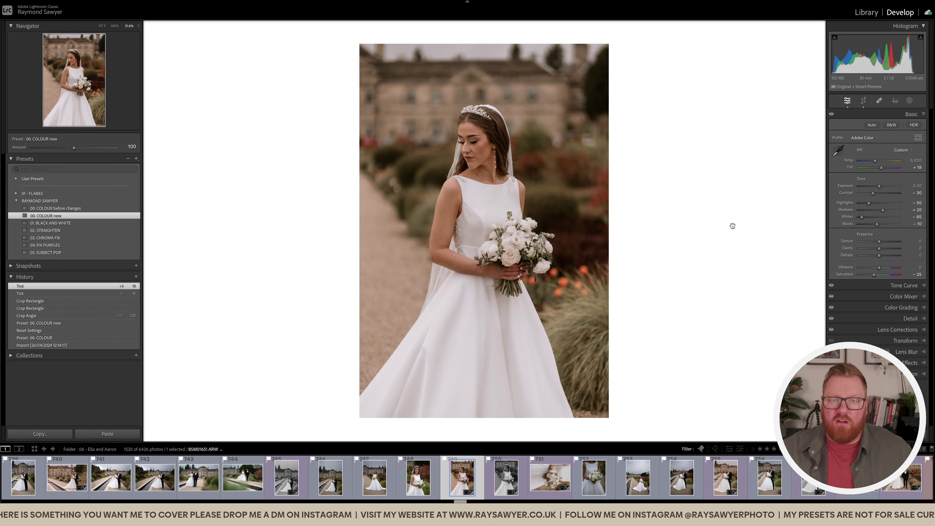
{"action": "key", "text": "equal"}
{"action": "key", "text": "equal"}
{"action": "key", "text": "equal"}
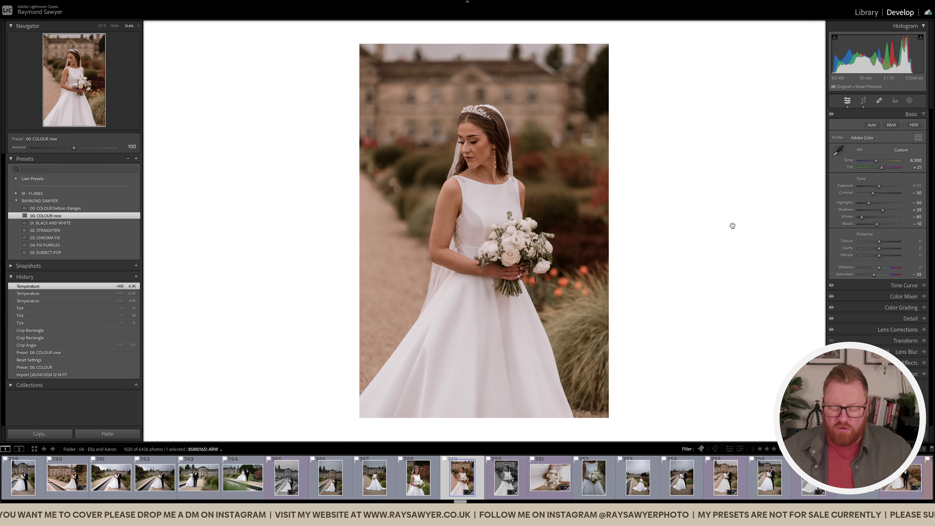
{"action": "left_click", "coordinate": [902, 150]}
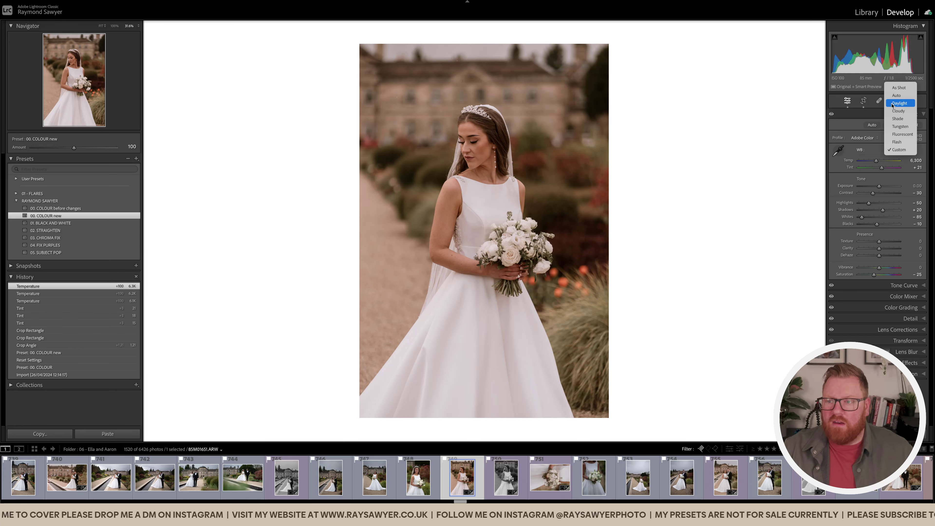
{"action": "left_click", "coordinate": [895, 89]}
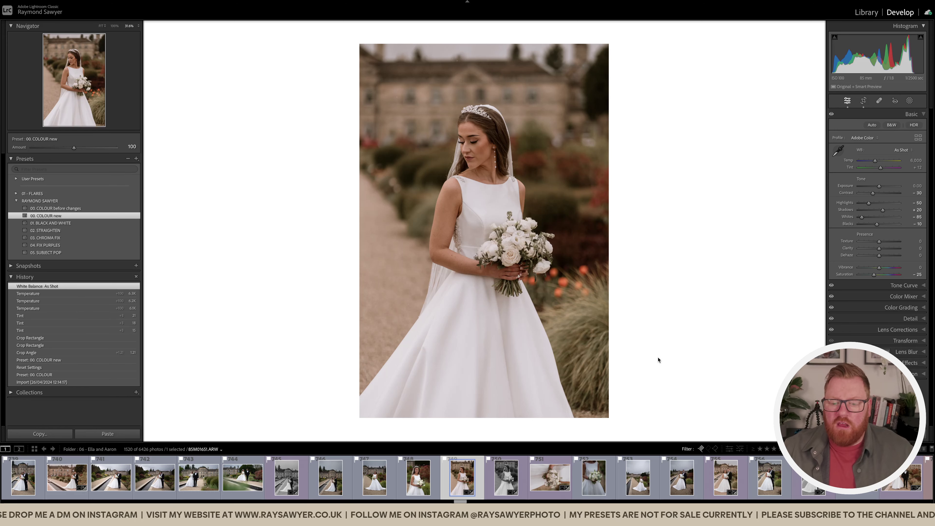
Step: Open the couple's portrait 3SM01405.ARW beside the water channel and straighten its crop by about 2.4°
{"action": "left_click", "coordinate": [681, 477]}
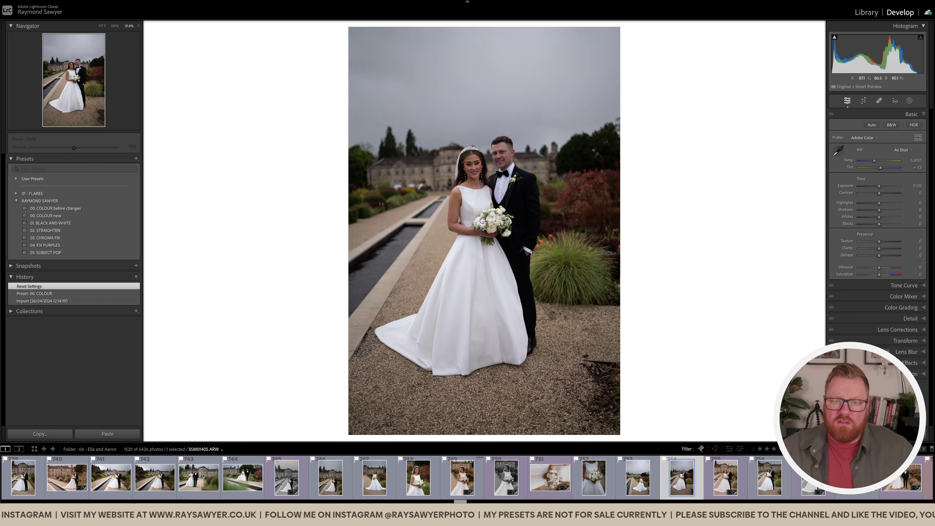
{"action": "key", "text": "r"}
{"action": "left_click_drag", "start_coordinate": [679, 183], "coordinate": [681, 192]}
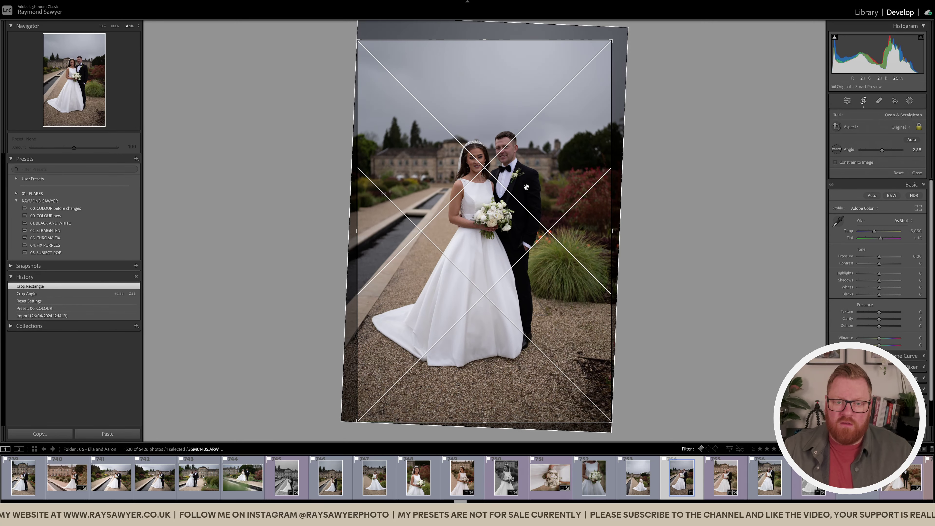
{"action": "key", "text": "Return"}
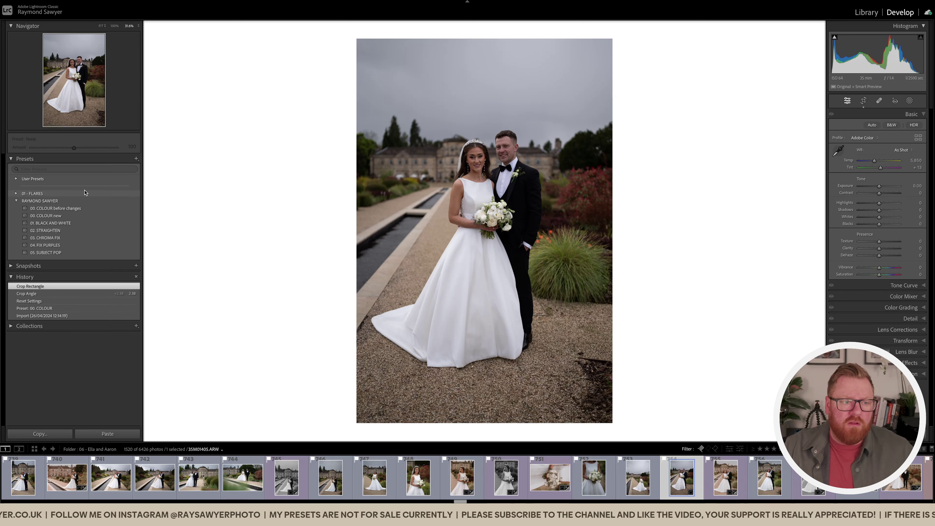
Step: Apply the "00. COLOUR new" preset to the couple's portrait and raise its exposure to +0.40
{"action": "left_click", "coordinate": [45, 215]}
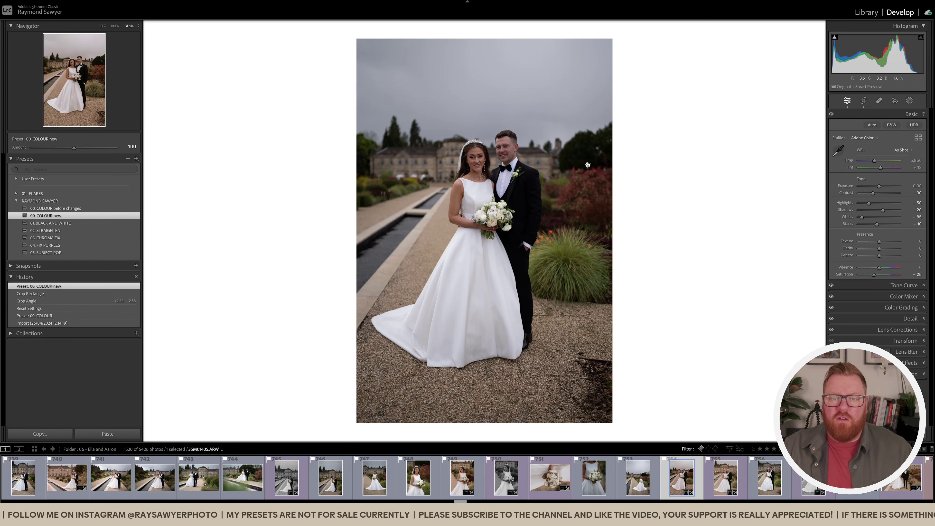
{"action": "key", "text": "equal"}
{"action": "key", "text": "equal"}
{"action": "key", "text": "equal"}
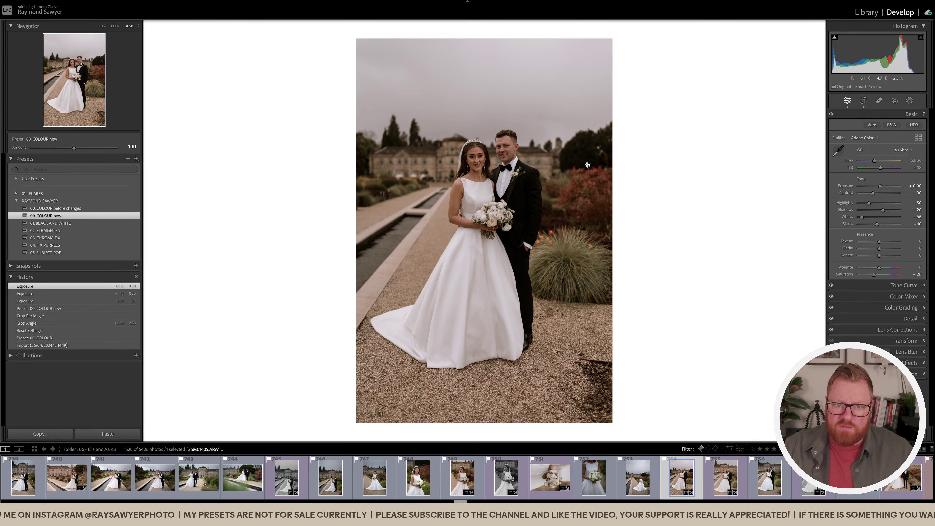
{"action": "key", "text": "equal"}
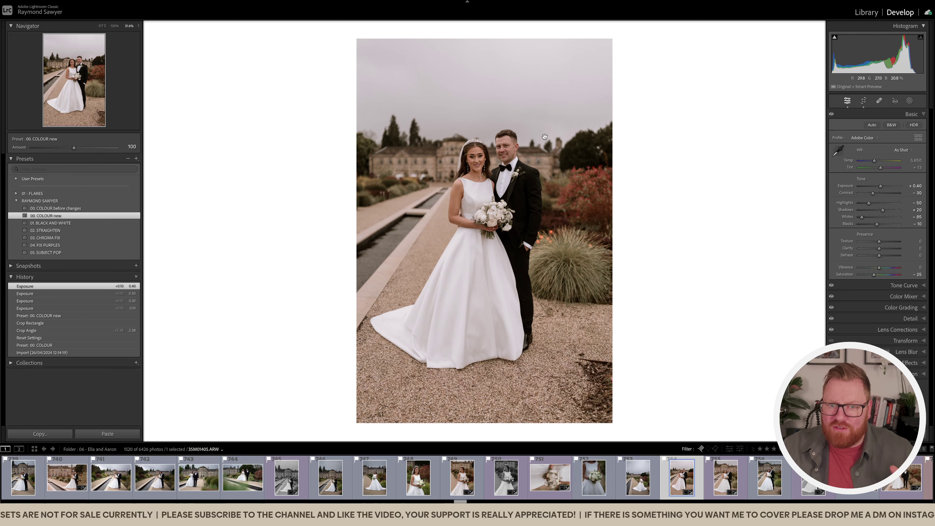
Step: Brighten the sky above the couple with a 0.33 exposure brush mask and set the photo's overall exposure to +0.30
{"action": "key", "text": "k"}
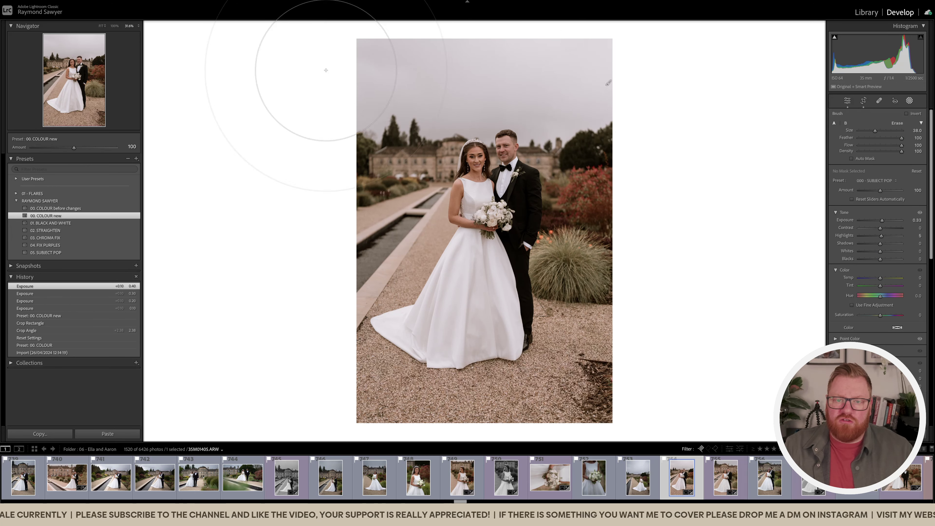
{"action": "left_click_drag", "start_coordinate": [324, 69], "coordinate": [547, 70]}
{"action": "mouse_move", "coordinate": [434, 67]}
{"action": "left_mouse_down"}
{"action": "mouse_move", "coordinate": [377, 67]}
{"action": "mouse_move", "coordinate": [626, 67]}
{"action": "mouse_move", "coordinate": [340, 59]}
{"action": "mouse_move", "coordinate": [677, 65]}
{"action": "left_mouse_up"}
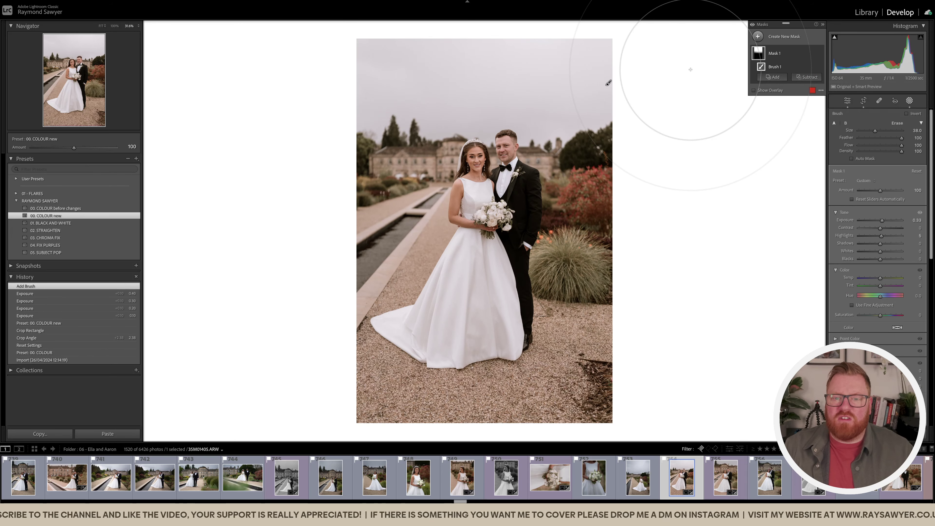
{"action": "key", "text": "k"}
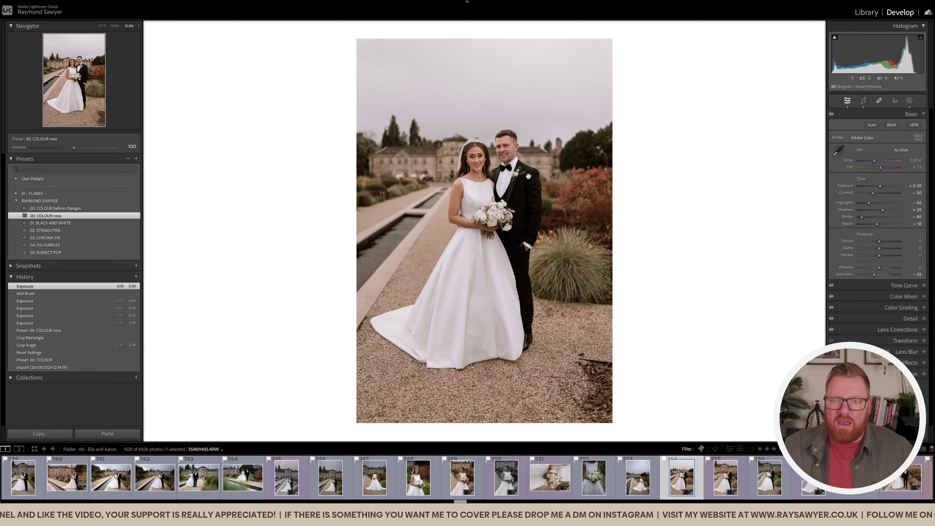
Step: Compare the couple's portrait before and after the edit, and inspect their faces and clothing at 100%
{"action": "key", "text": "backslash"}
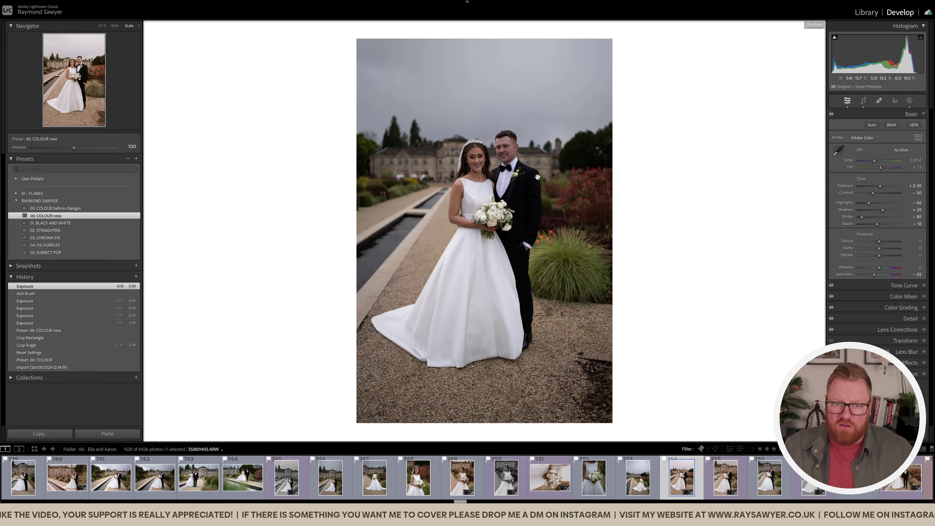
{"action": "key", "text": "backslash"}
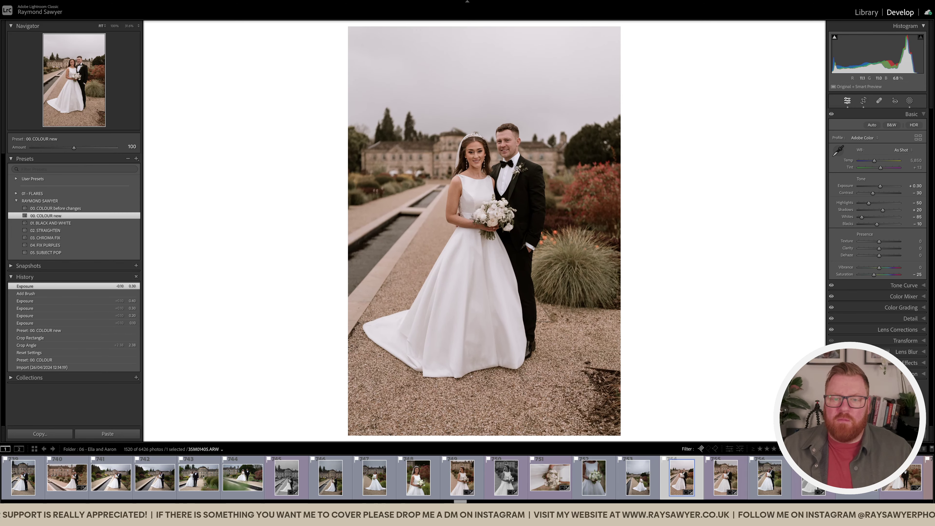
{"action": "left_click", "coordinate": [513, 161]}
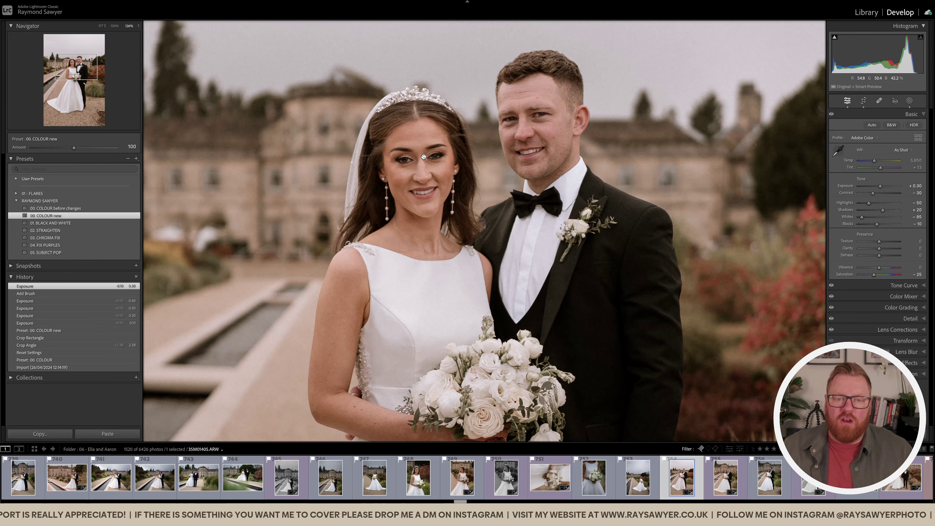
{"action": "left_click", "coordinate": [115, 26]}
{"action": "left_click_drag", "start_coordinate": [537, 265], "coordinate": [511, 254]}
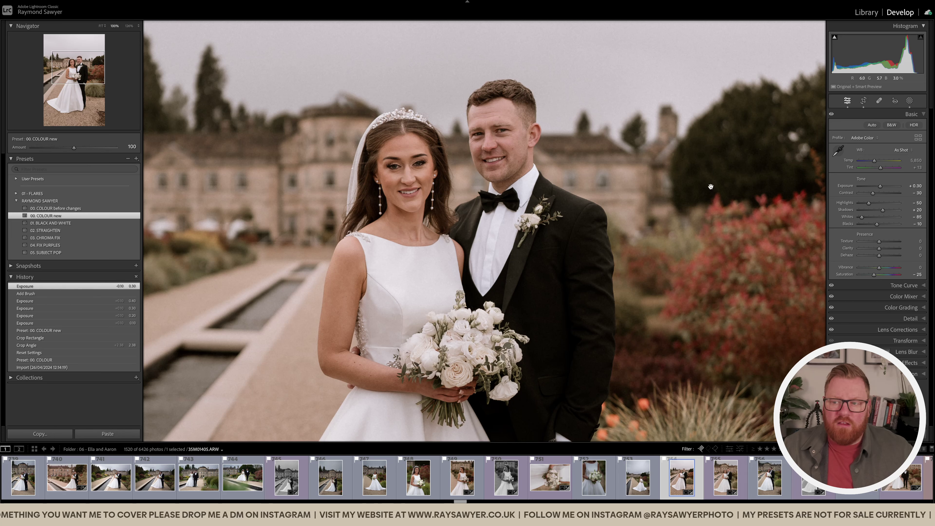
Step: Try raising the couple's portrait contrast to +54, undo it, and return to the full-frame view
{"action": "left_click", "coordinate": [890, 194]}
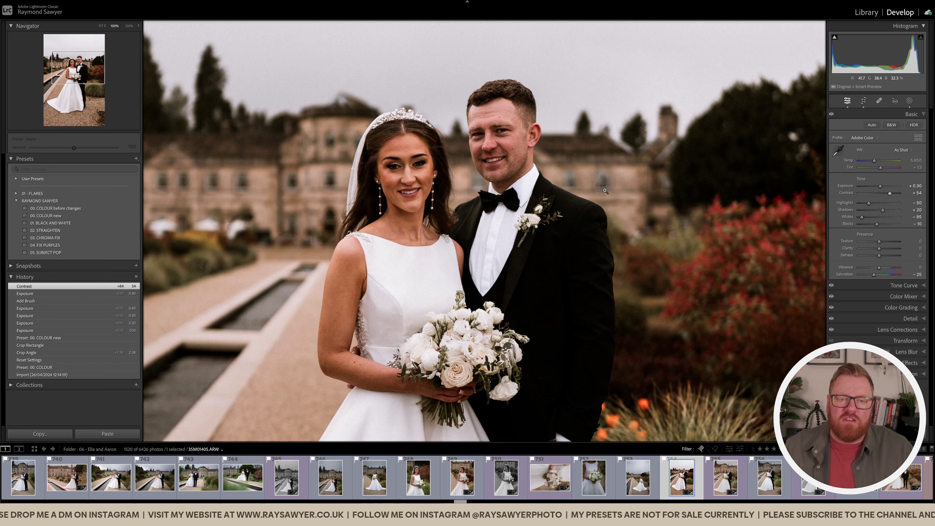
{"action": "key", "text": "ctrl+z"}
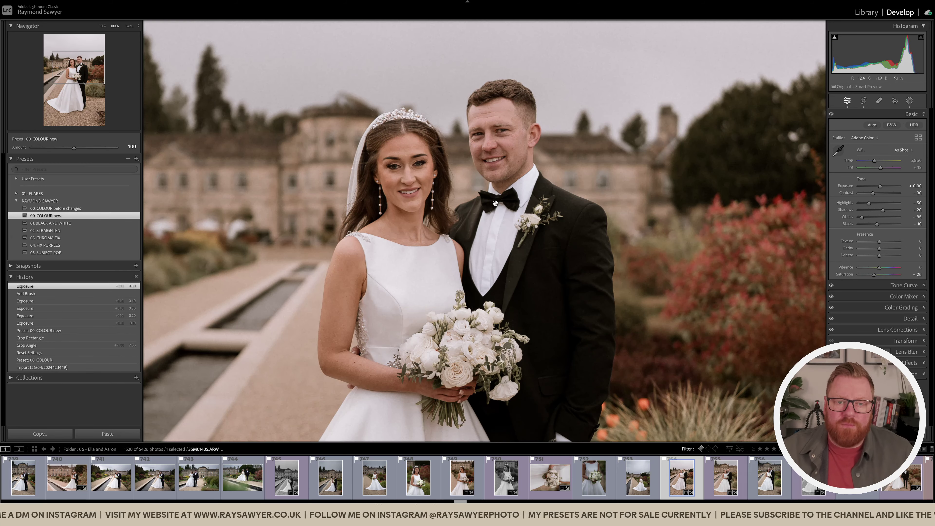
{"action": "left_click", "coordinate": [495, 203]}
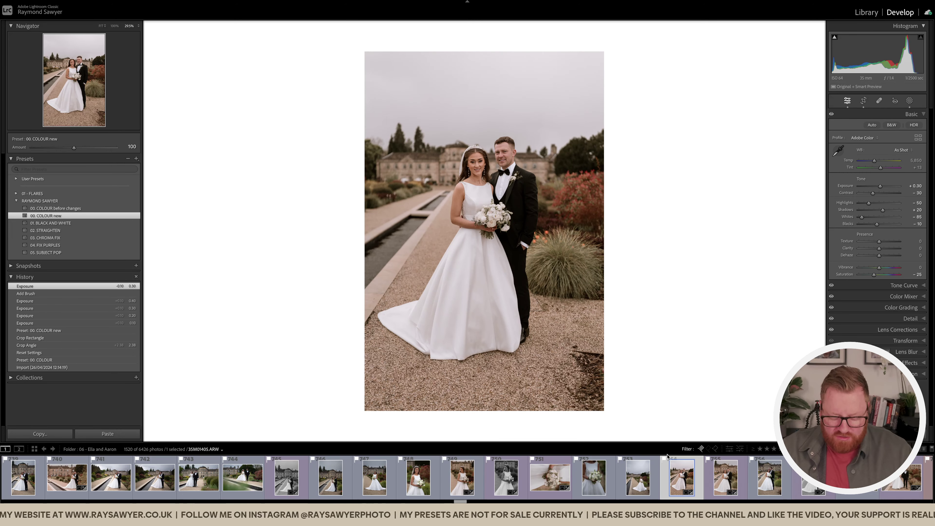
Step: Look through the couple's garden portraits in the filmstrip for another photo to edit, previewing several shots on the gravel path
{"action": "scroll", "coordinate": [699, 471], "scroll_direction": "down", "scroll_amount": 3}
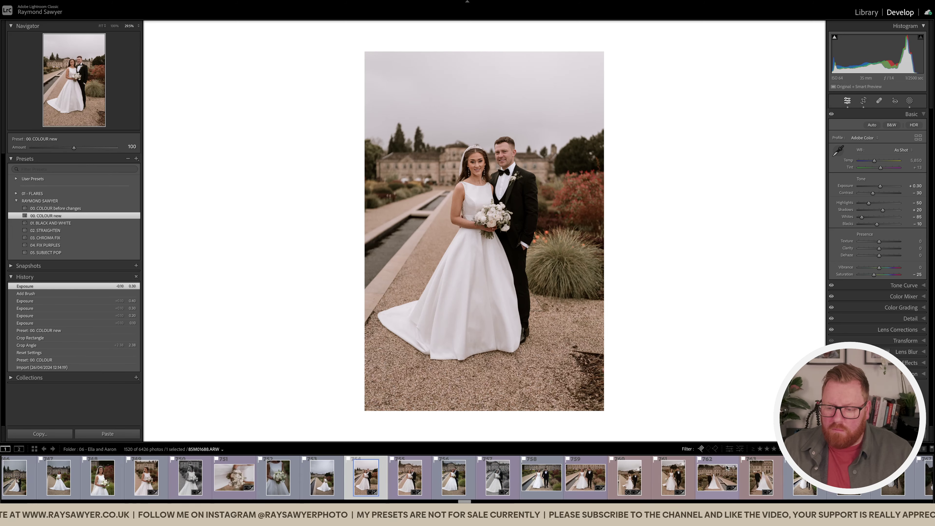
{"action": "scroll", "coordinate": [726, 475], "scroll_direction": "down", "scroll_amount": 4}
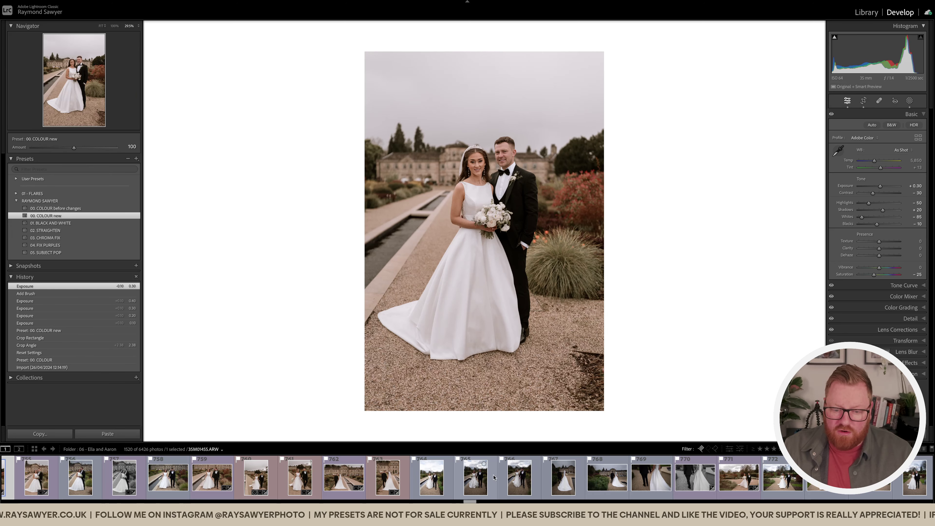
{"action": "scroll", "coordinate": [495, 478], "scroll_direction": "down", "scroll_amount": 3}
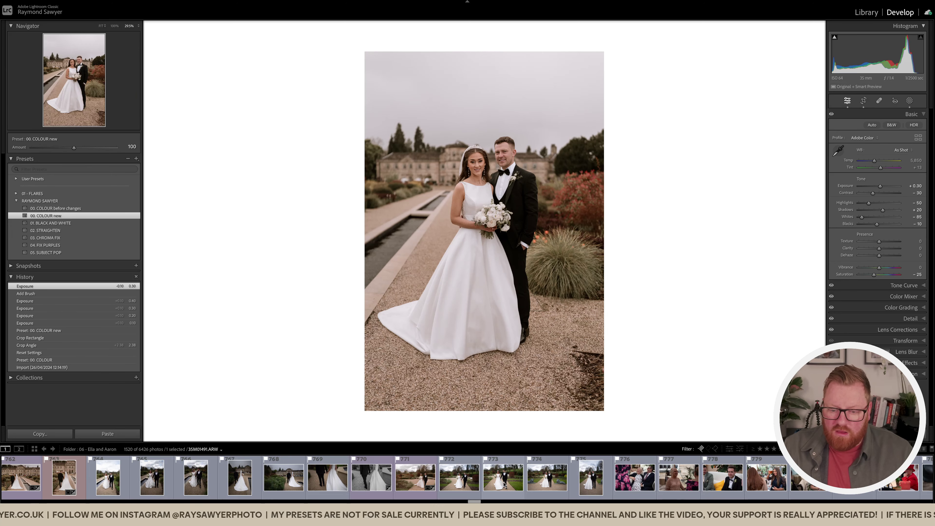
{"action": "left_click", "coordinate": [591, 477]}
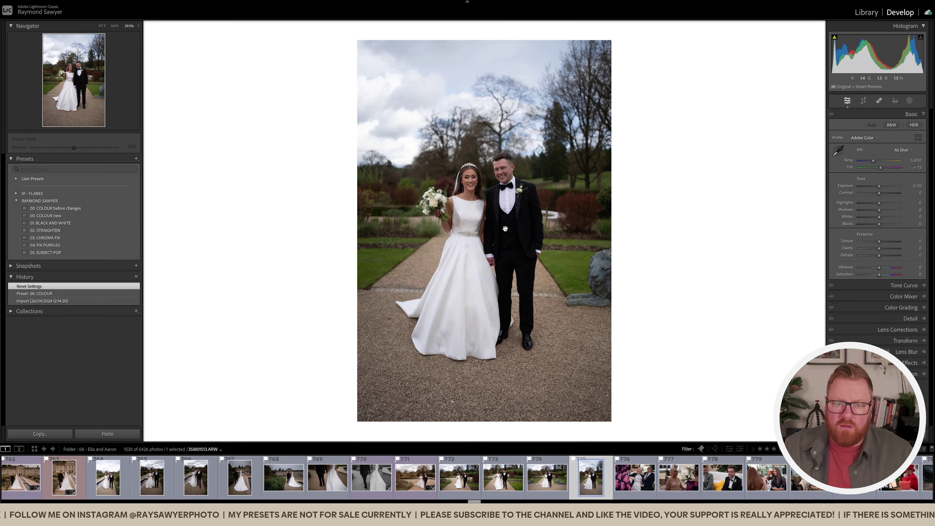
{"action": "left_click", "coordinate": [456, 478]}
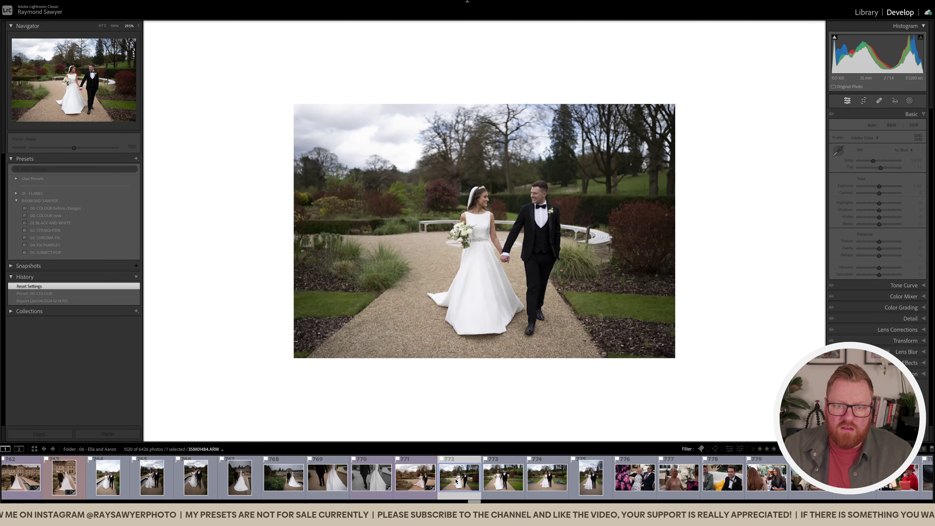
{"action": "left_click", "coordinate": [505, 479]}
{"action": "scroll", "coordinate": [507, 479], "scroll_direction": "up", "scroll_amount": 3}
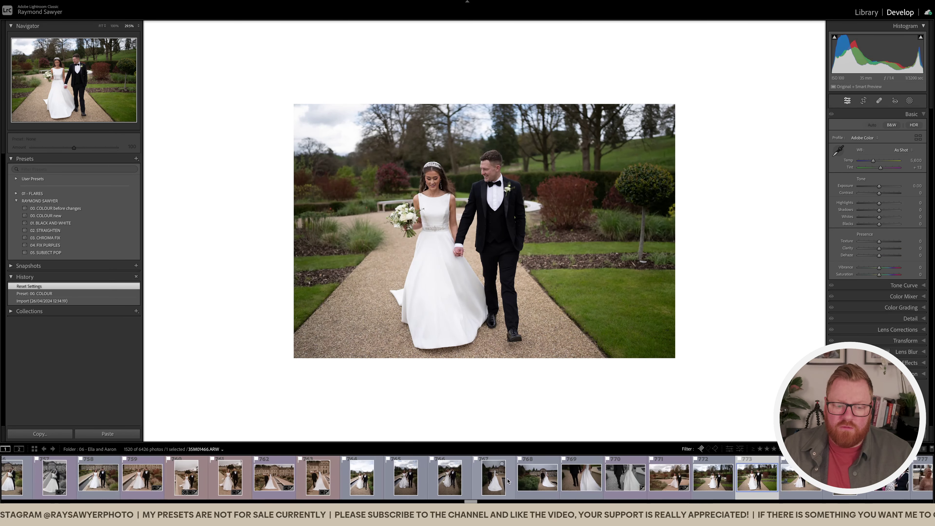
{"action": "scroll", "coordinate": [507, 478], "scroll_direction": "up", "scroll_amount": 5}
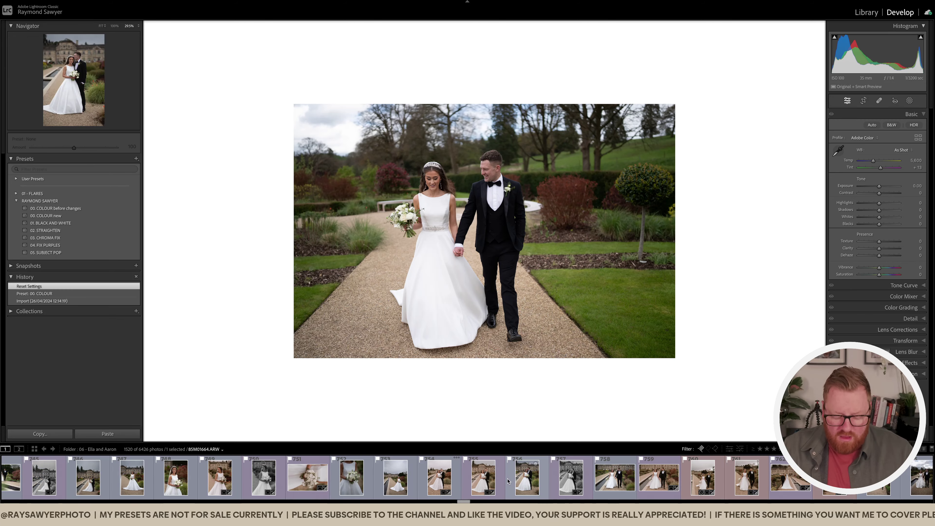
Step: Open 35M01368.ARW, the couple kissing beside the water channel, for developing and reset all its existing edits, including the crop
{"action": "key", "text": "g"}
{"action": "scroll", "coordinate": [507, 272], "scroll_direction": "down", "scroll_amount": 3}
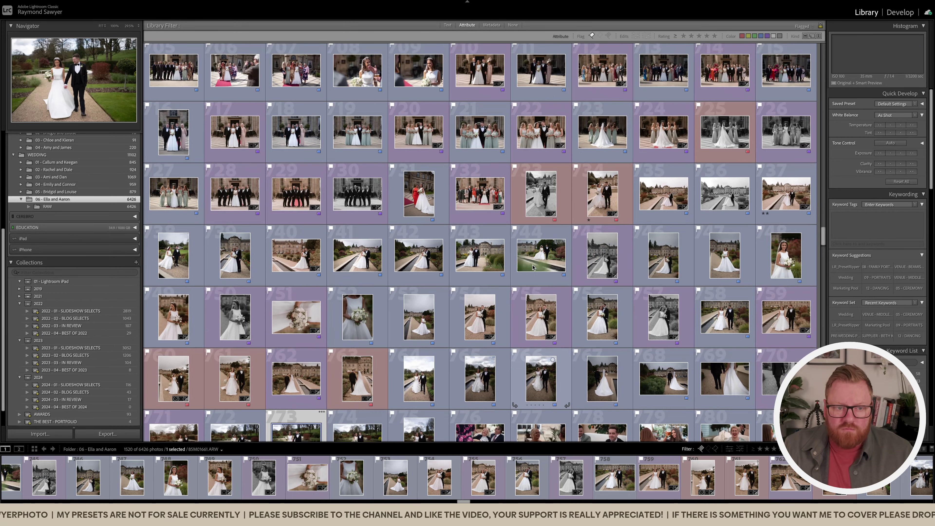
{"action": "scroll", "coordinate": [507, 272], "scroll_direction": "up", "scroll_amount": 2}
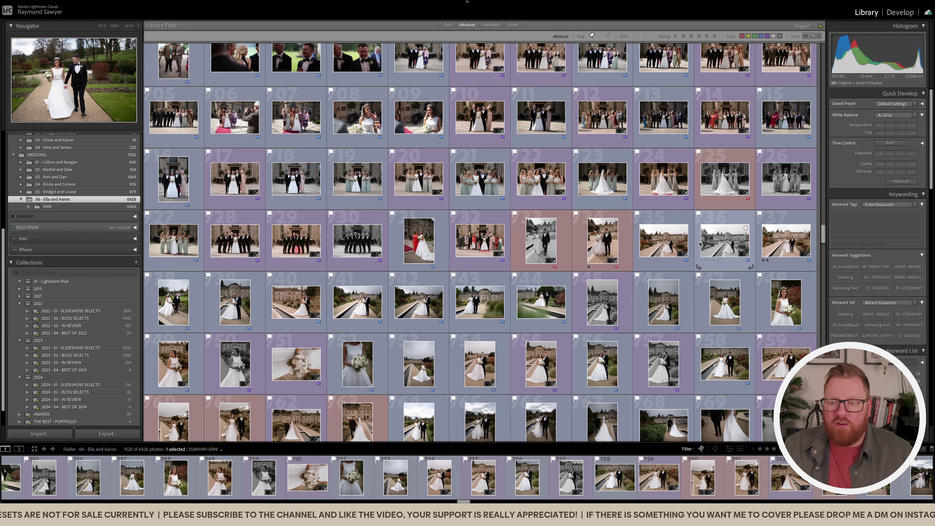
{"action": "double_click", "coordinate": [658, 250]}
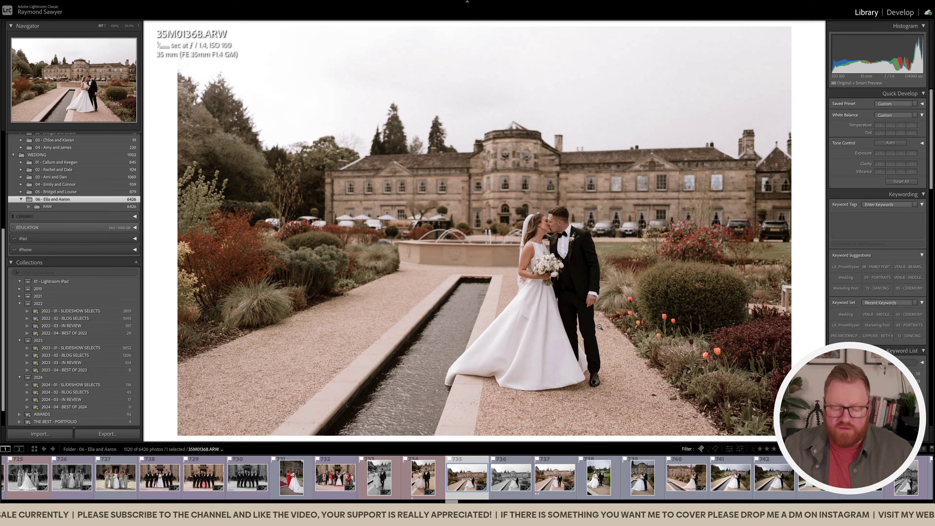
{"action": "key", "text": "d"}
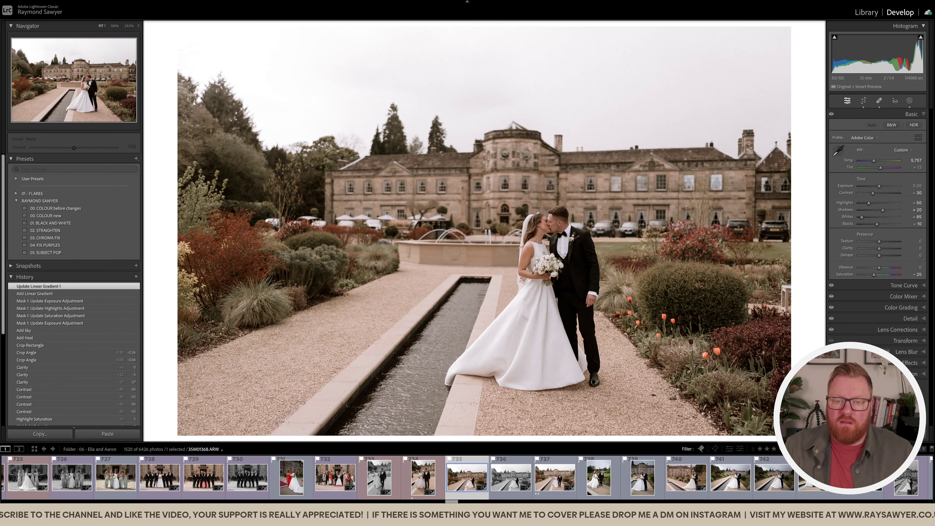
{"action": "key", "text": "ctrl+shift+r"}
{"action": "key", "text": "ctrl+shift+r"}
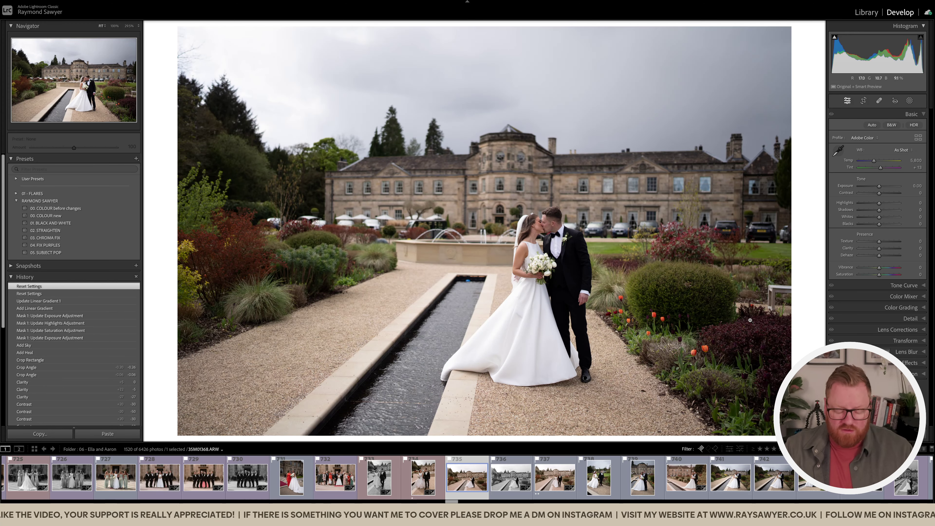
Step: Straighten the photo with a slight crop rotation and heal the small distraction at the far end of the water channel
{"action": "key", "text": "r"}
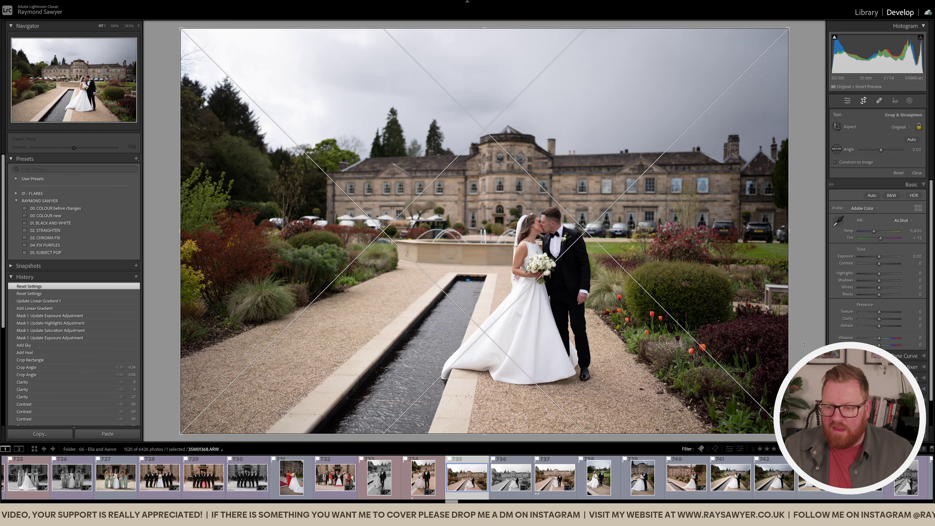
{"action": "left_click_drag", "start_coordinate": [804, 345], "coordinate": [802, 337]}
{"action": "key", "text": "r"}
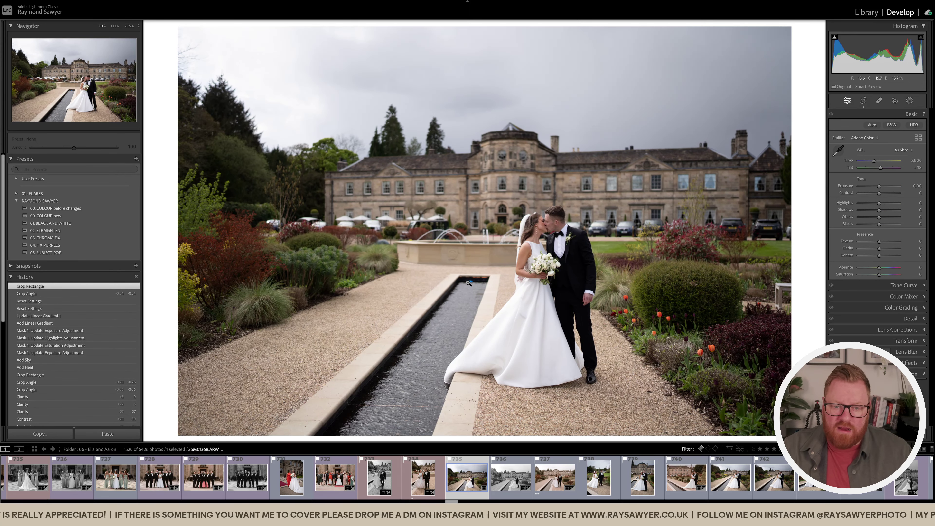
{"action": "key", "text": "q"}
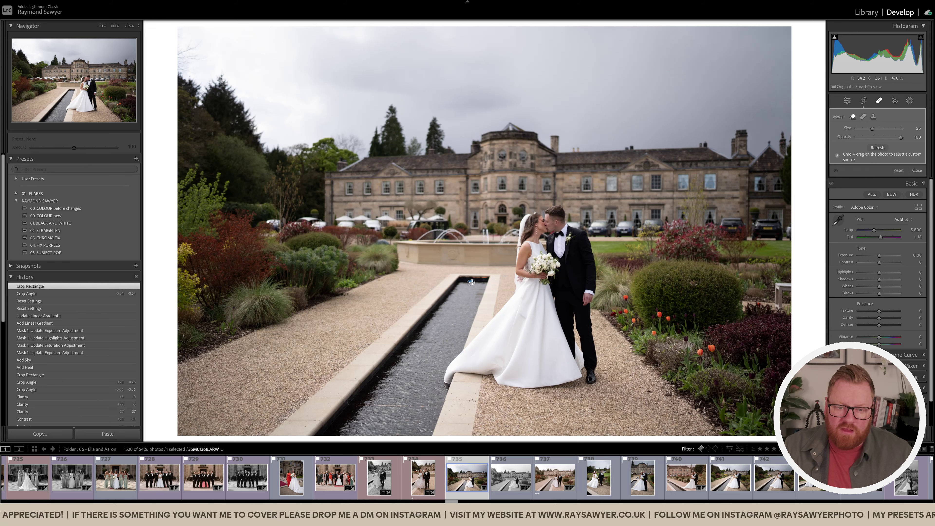
{"action": "left_click", "coordinate": [471, 282]}
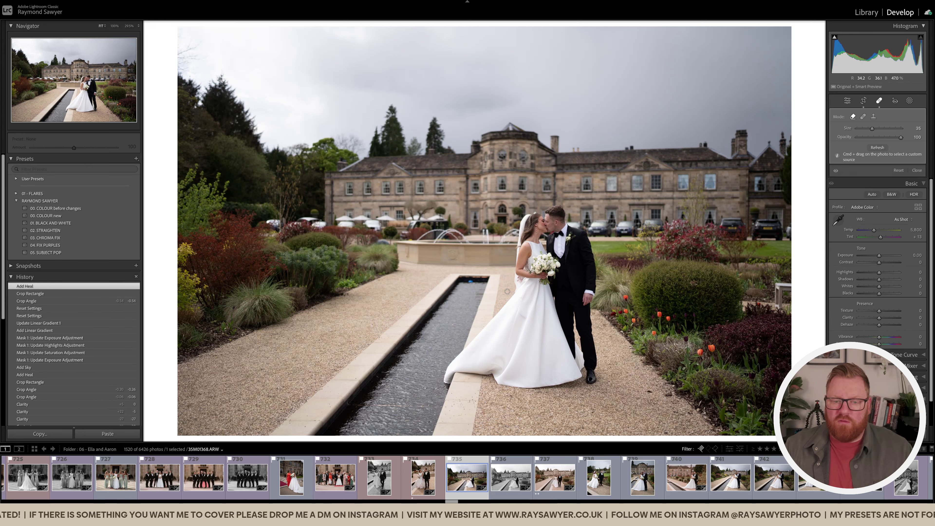
{"action": "key", "text": "q"}
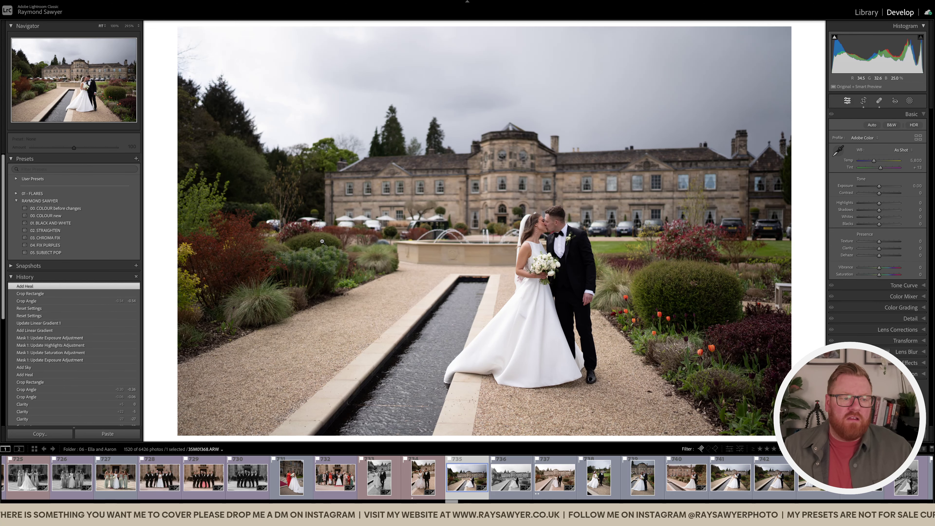
Step: Apply the "00. COLOUR new" preset and add a linear gradient over the sky with exposure 0.70, highlights 24 and reduced saturation
{"action": "left_click", "coordinate": [131, 216]}
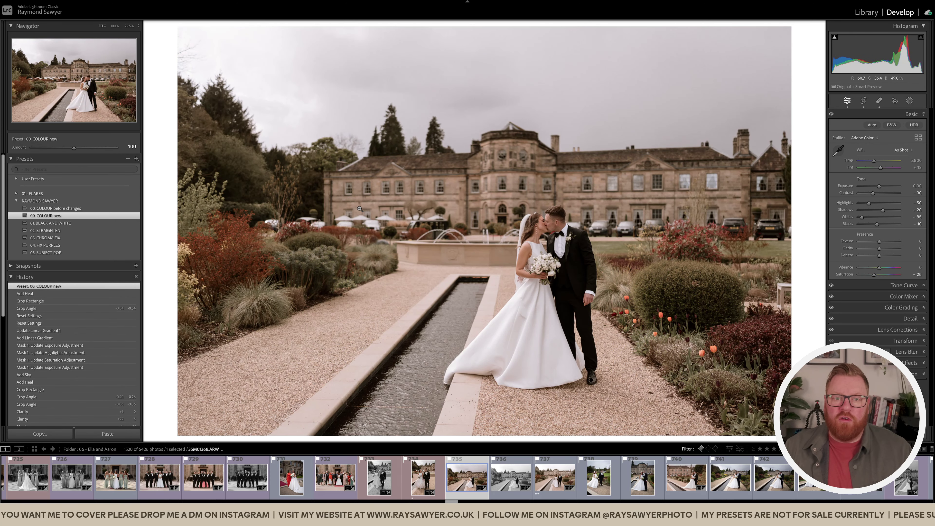
{"action": "left_click", "coordinate": [455, 215]}
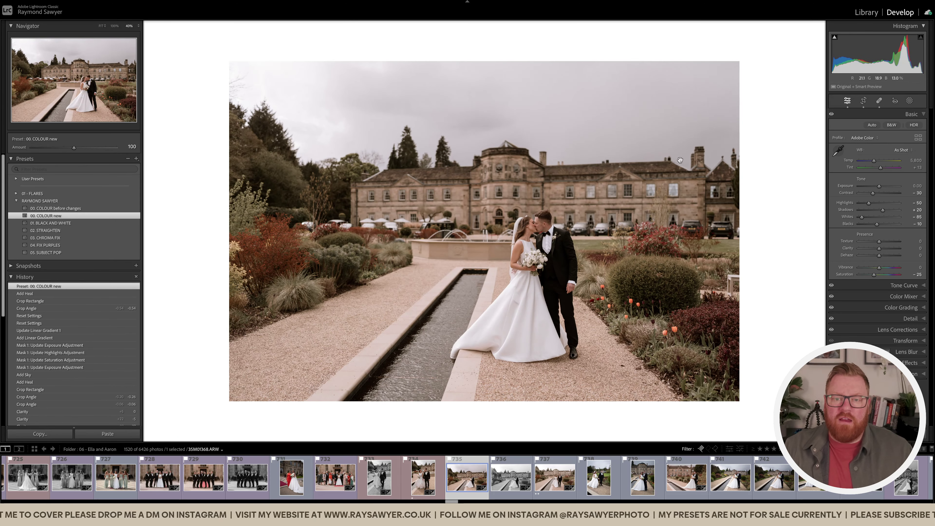
{"action": "key", "text": "m"}
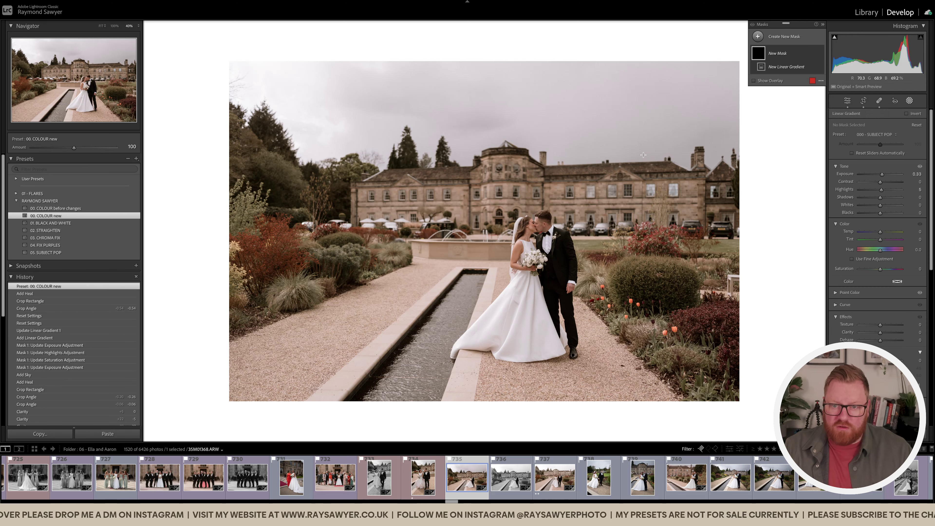
{"action": "left_click_drag", "start_coordinate": [643, 190], "coordinate": [642, 221]}
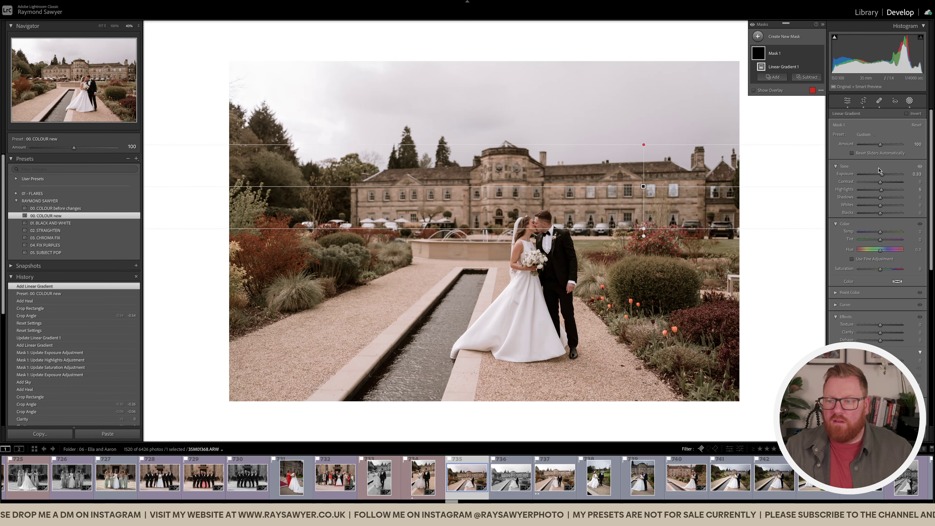
{"action": "left_click_drag", "start_coordinate": [884, 176], "coordinate": [886, 191]}
{"action": "left_click_drag", "start_coordinate": [880, 269], "coordinate": [877, 271]}
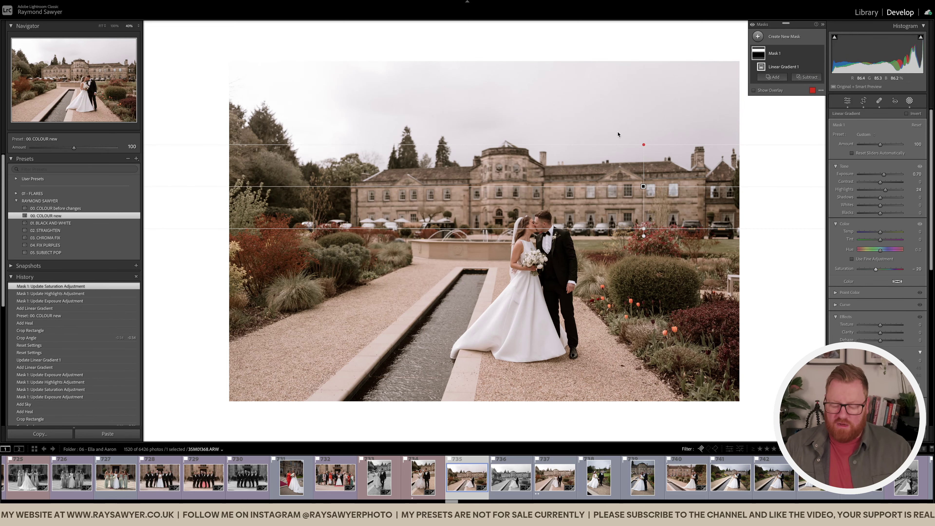
Step: Compare the photo with and without the sky gradient mask, and leave masking with the mask switched on
{"action": "left_click", "coordinate": [820, 54]}
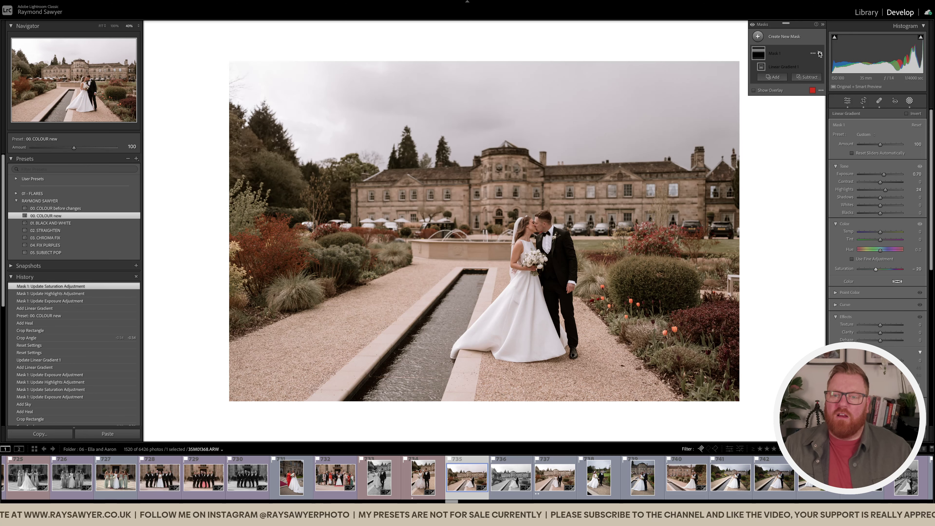
{"action": "left_click", "coordinate": [820, 54]}
{"action": "key", "text": "shift+w"}
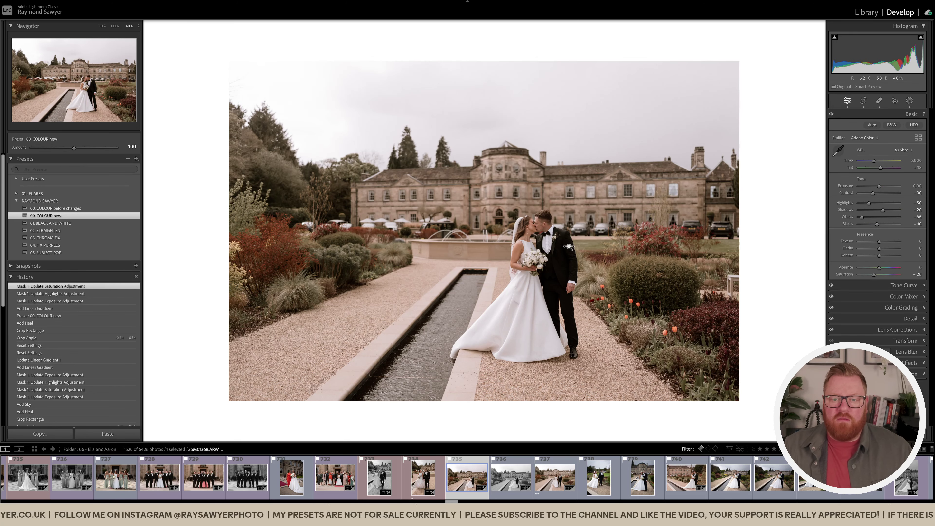
Step: Examine the edited photo at reduced and full-frame size, and inspect the kissing couple and the flower bed at 100%
{"action": "key", "text": "ctrl+minus"}
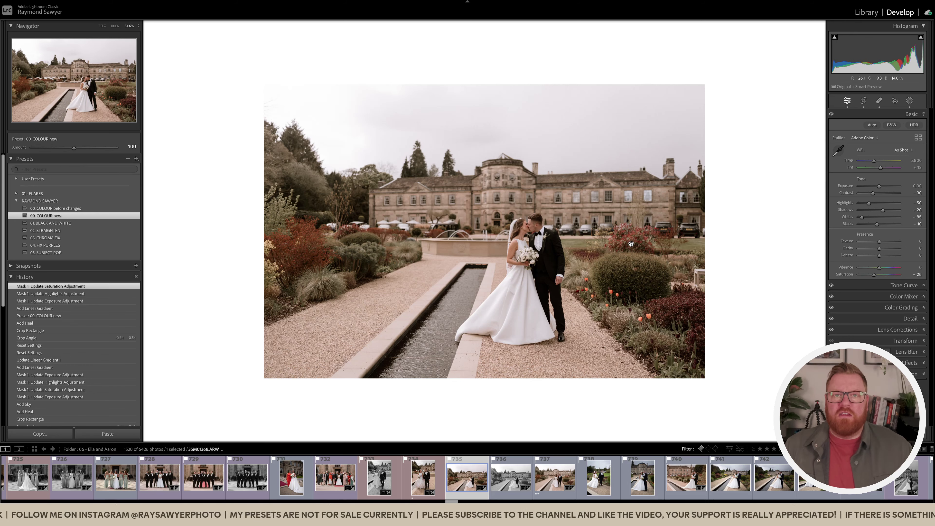
{"action": "key", "text": "backslash"}
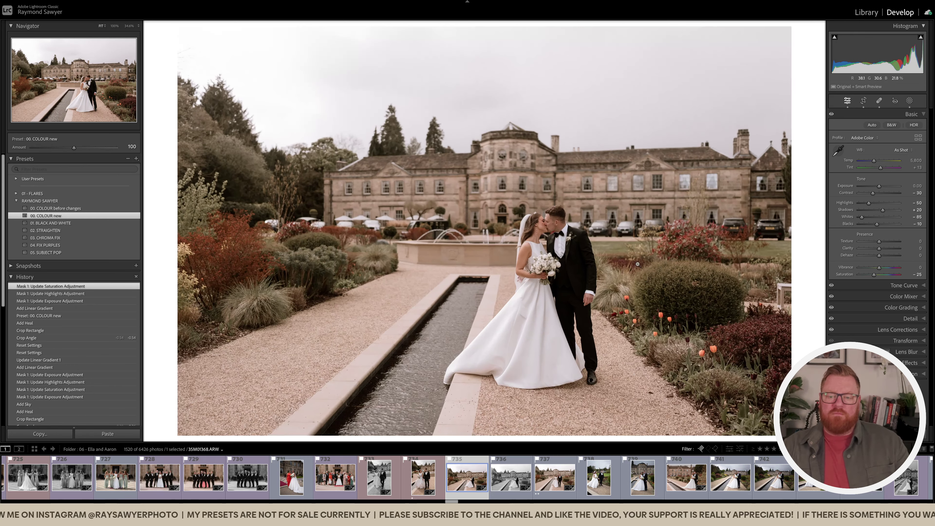
{"action": "key", "text": "backslash"}
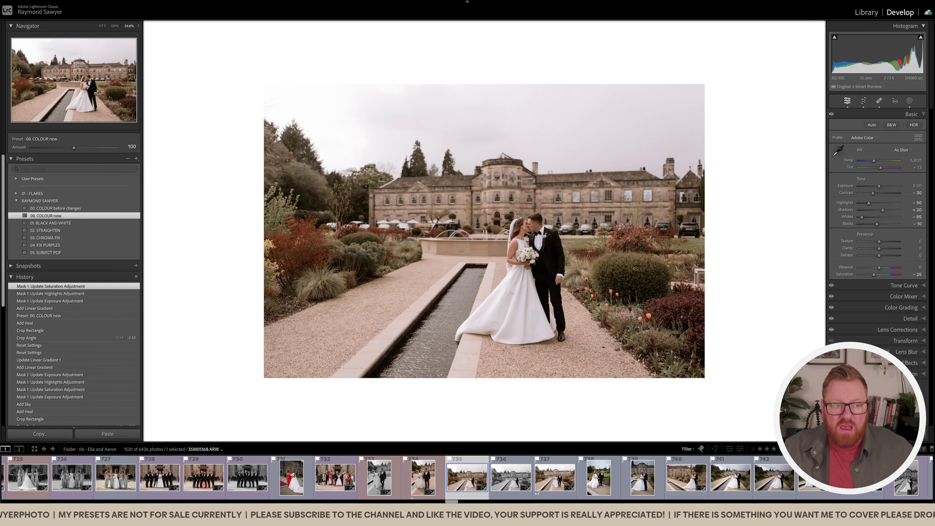
{"action": "left_click", "coordinate": [451, 229]}
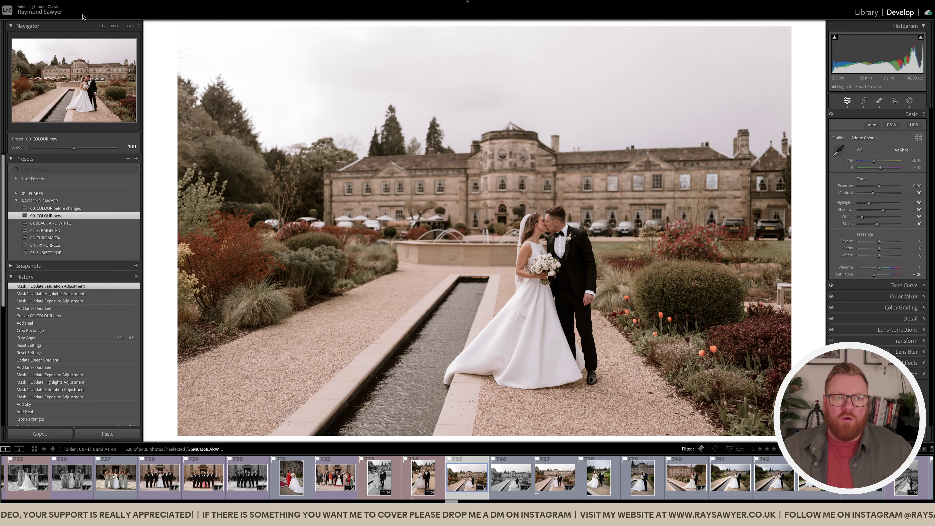
{"action": "left_click", "coordinate": [114, 26]}
{"action": "left_click_drag", "start_coordinate": [405, 210], "coordinate": [320, 225]}
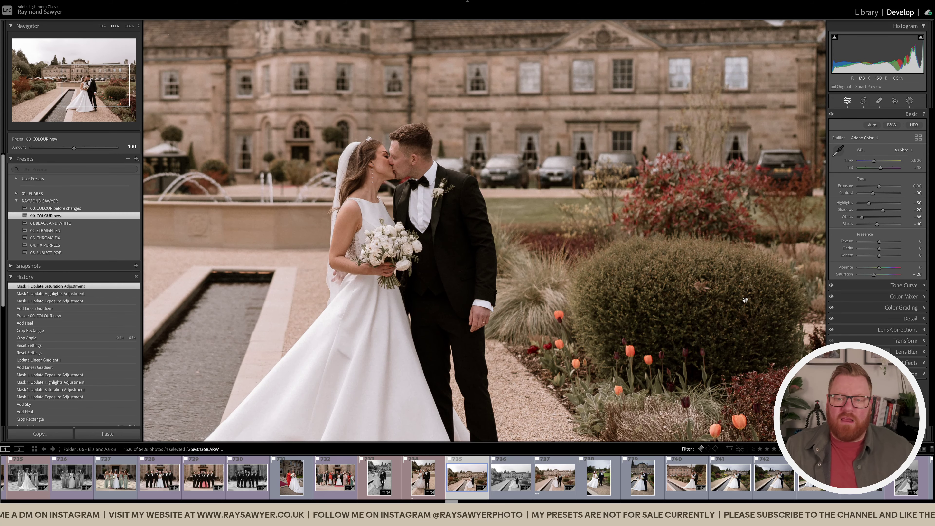
{"action": "left_click", "coordinate": [561, 256]}
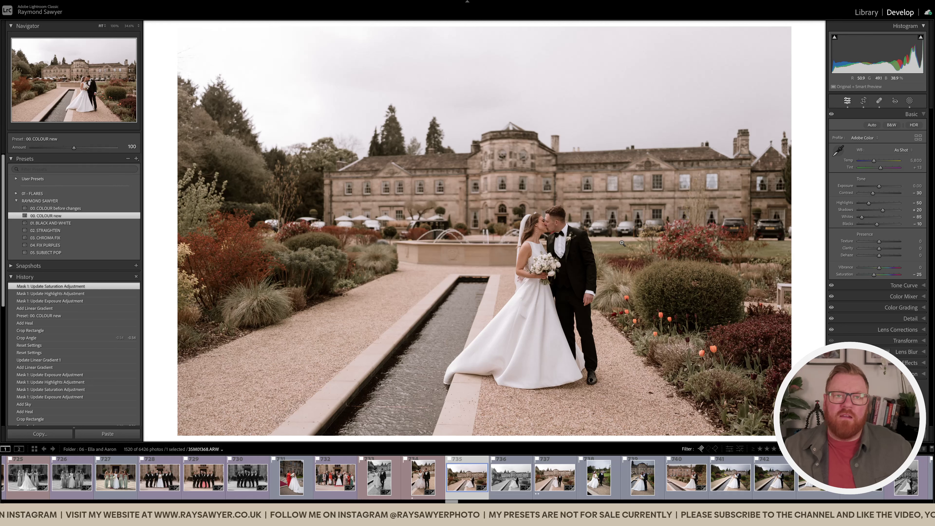